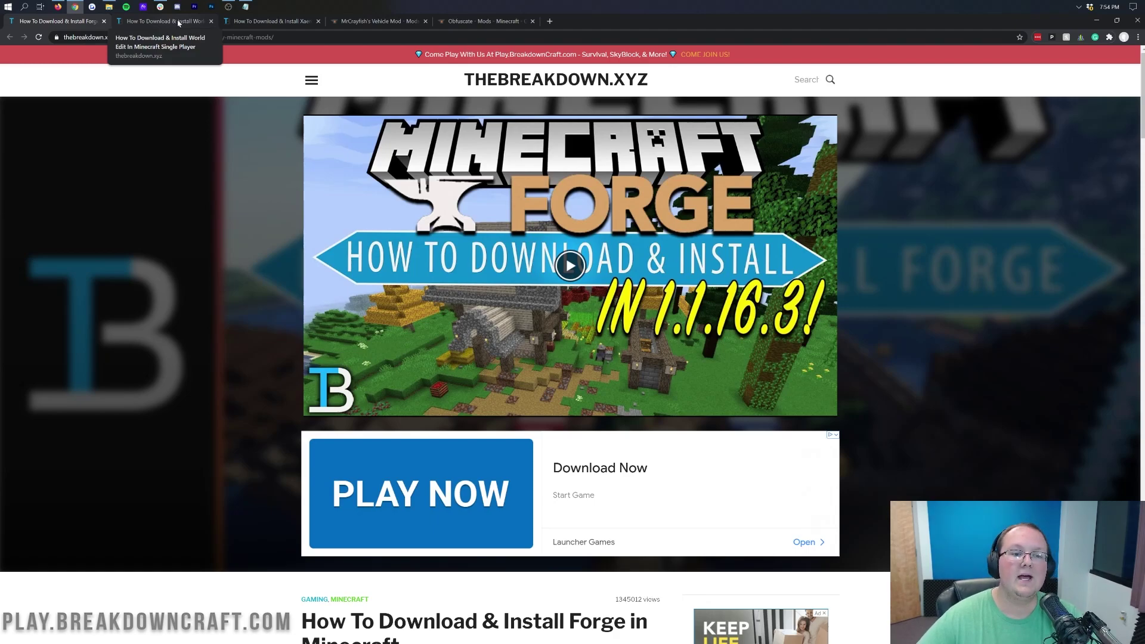
# - Download the WorldEdit 7.2.0 Forge file for Minecraft 1.16 from its CurseForge page and keep the .jar file
pyautogui.click(178, 23)
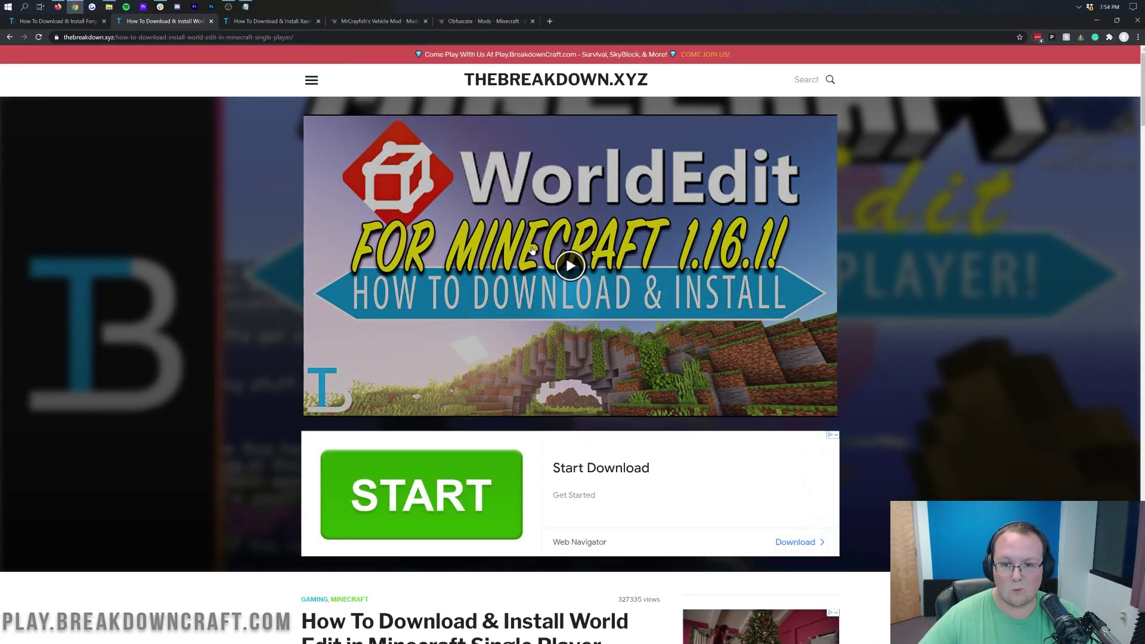
pyautogui.scroll(-6, 533, 250)
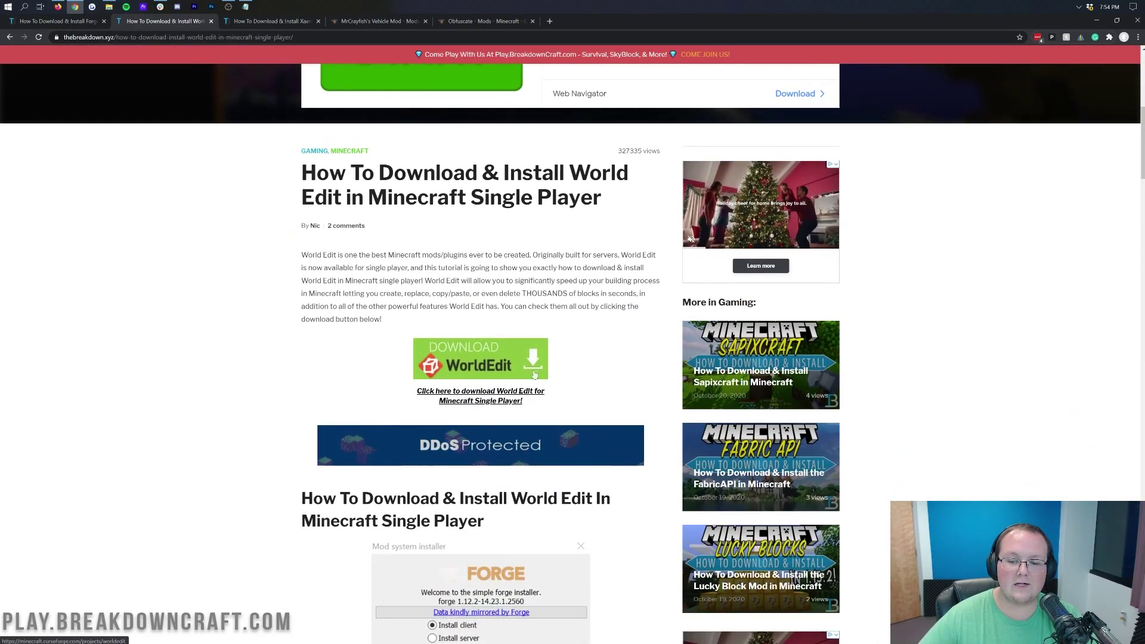
pyautogui.click(466, 368)
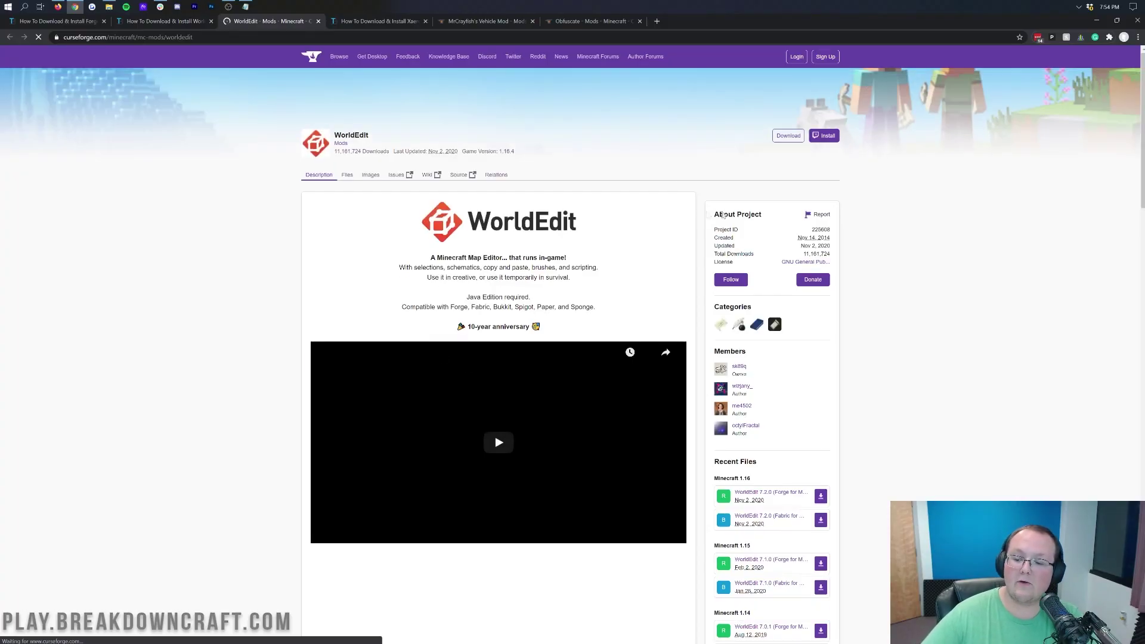
pyautogui.scroll(-6, 752, 224)
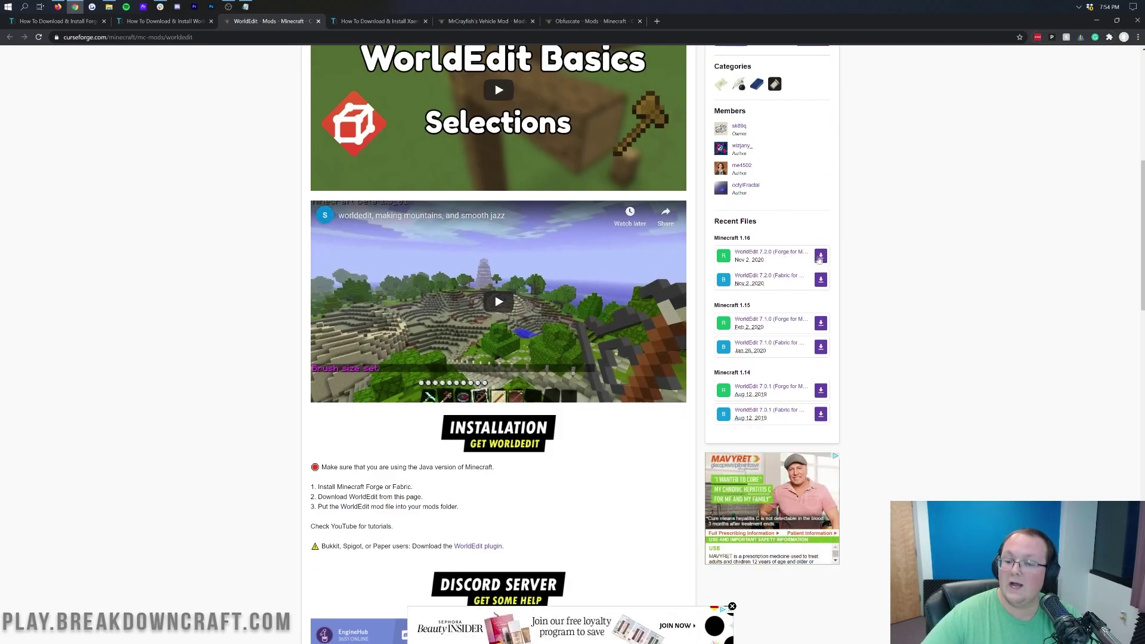
pyautogui.click(821, 256)
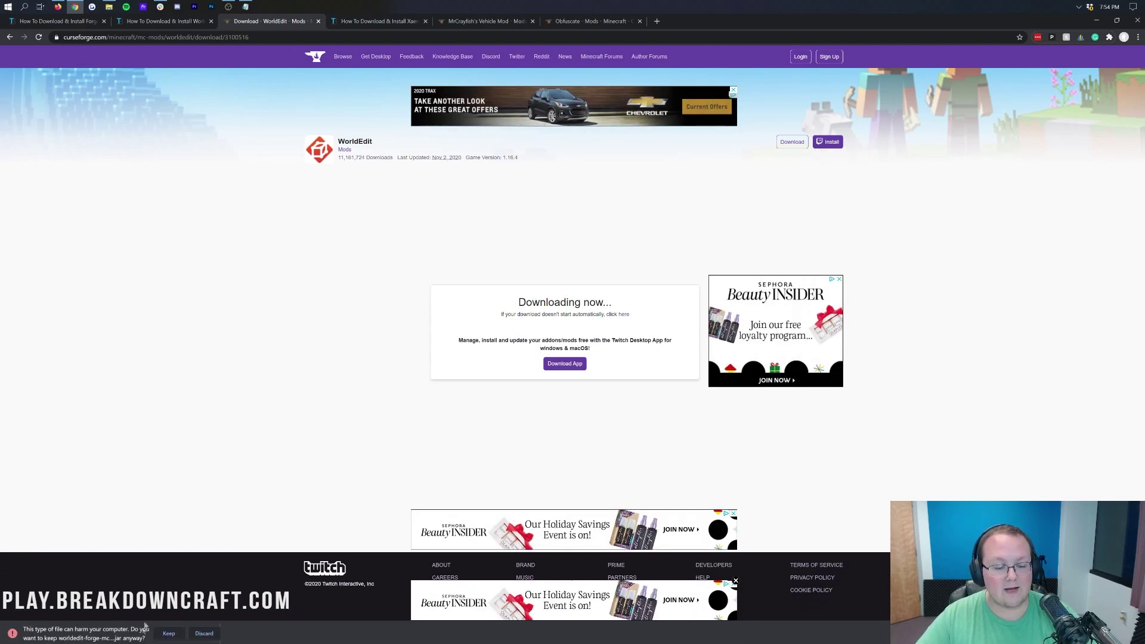
pyautogui.click(169, 633)
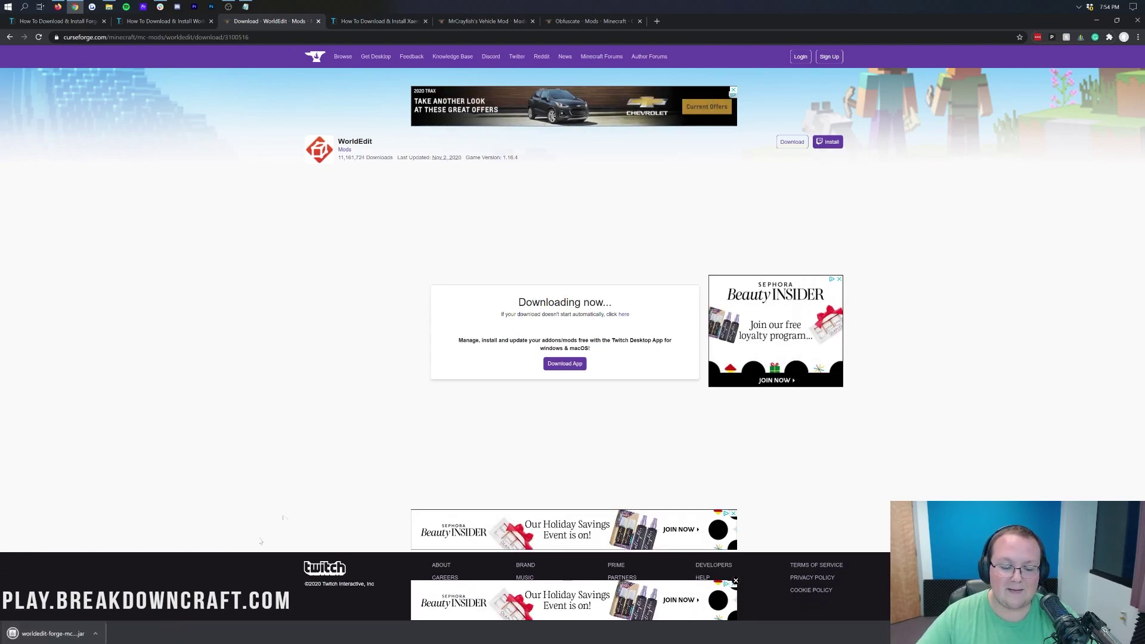
# - Download Xaero's Minimap v20.27.2.1 for Forge 1.16.4 from its CurseForge page and keep the .jar file
pyautogui.click(379, 22)
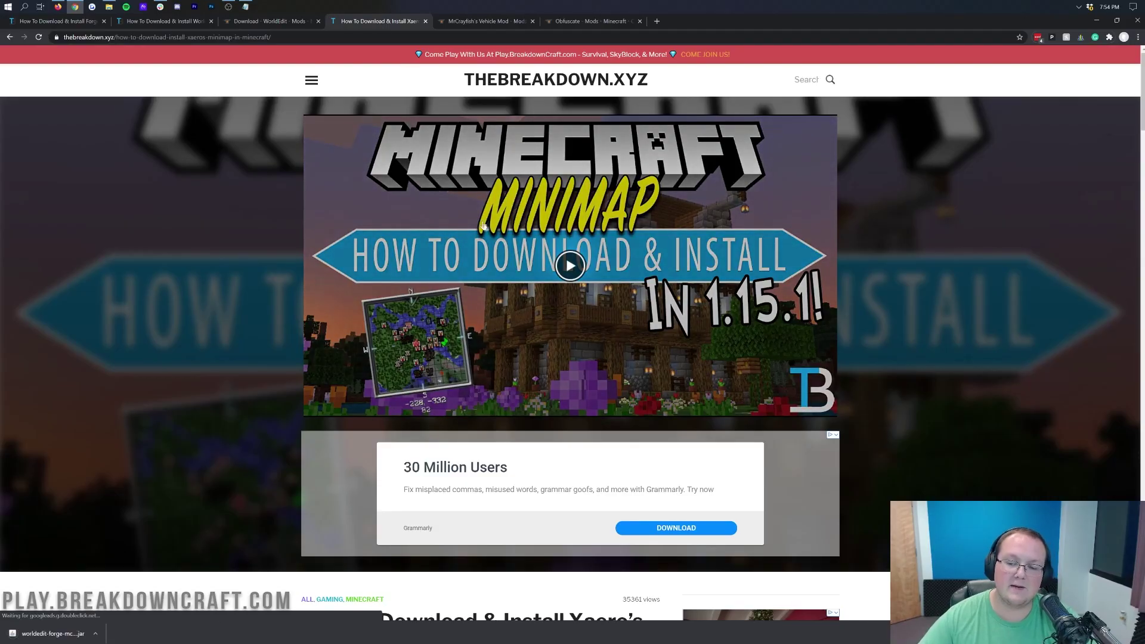
pyautogui.scroll(-4, 514, 287)
pyautogui.scroll(-5, 514, 287)
pyautogui.click(484, 322)
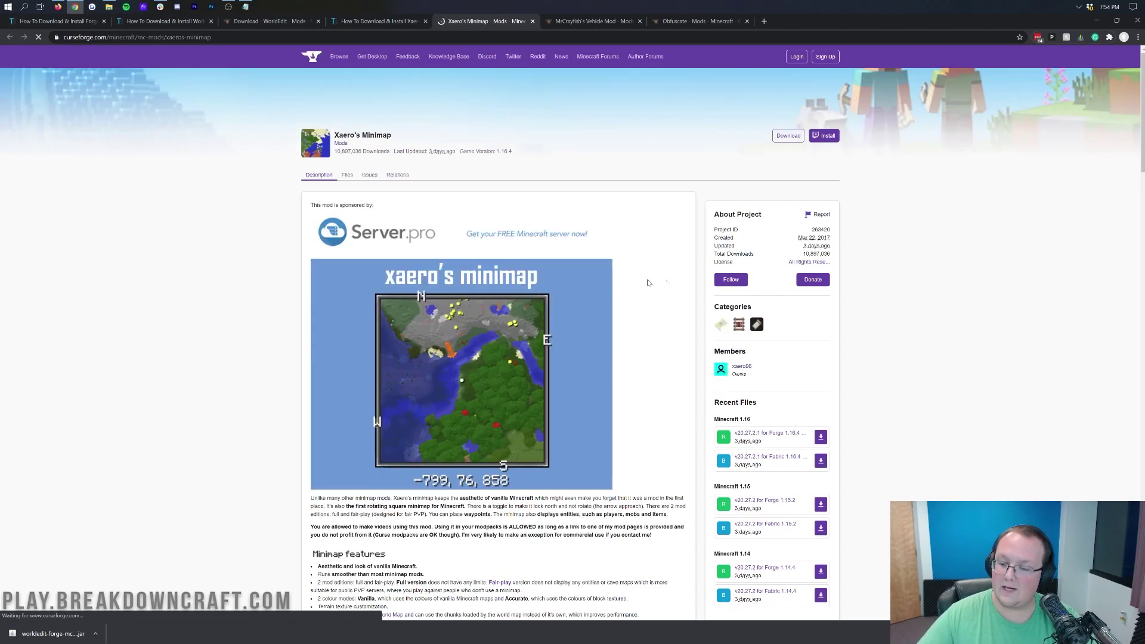
pyautogui.scroll(-5, 794, 308)
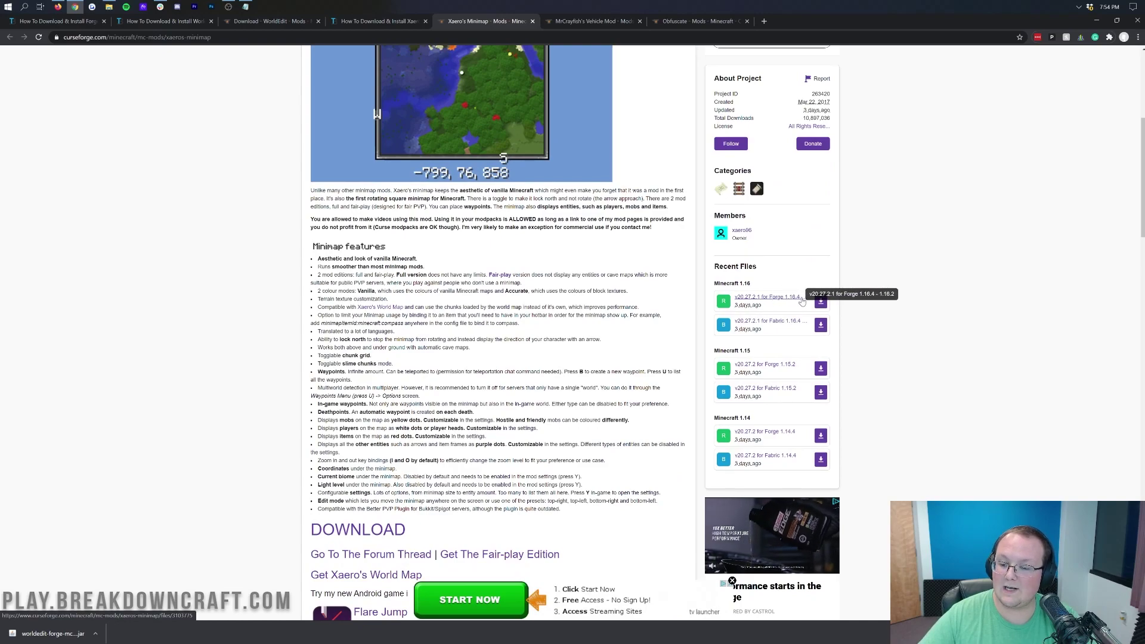
pyautogui.click(822, 301)
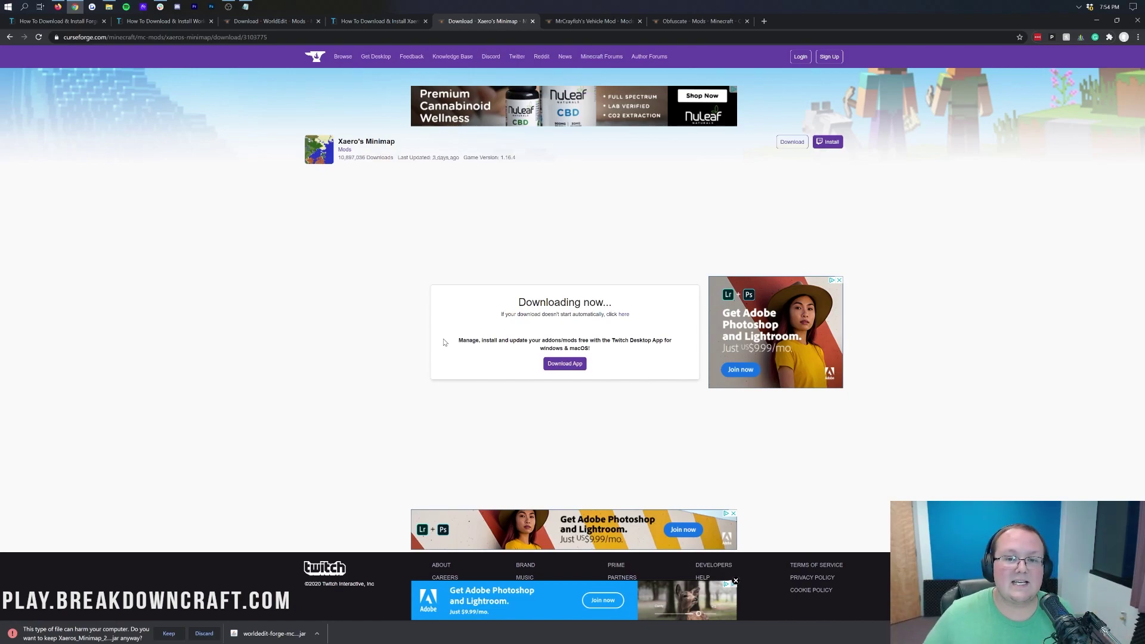
pyautogui.click(169, 634)
# - Start downloading Vehicle Mod 0.45.2 for Minecraft 1.16 from the MrCrayfish's Vehicle Mod page
pyautogui.click(570, 22)
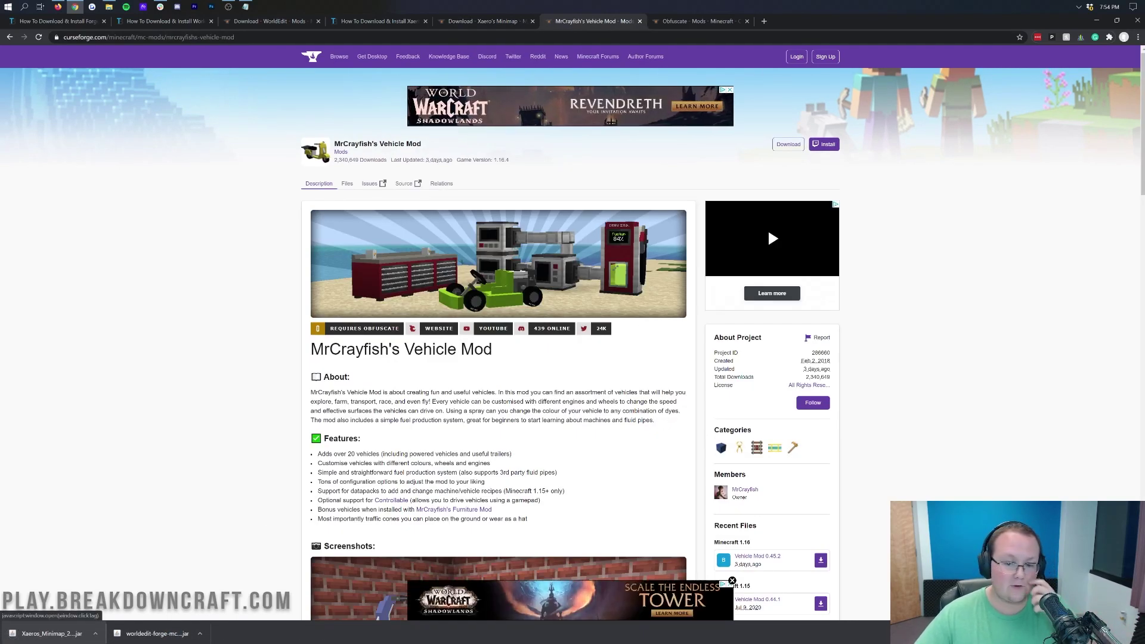
pyautogui.scroll(-5, 488, 327)
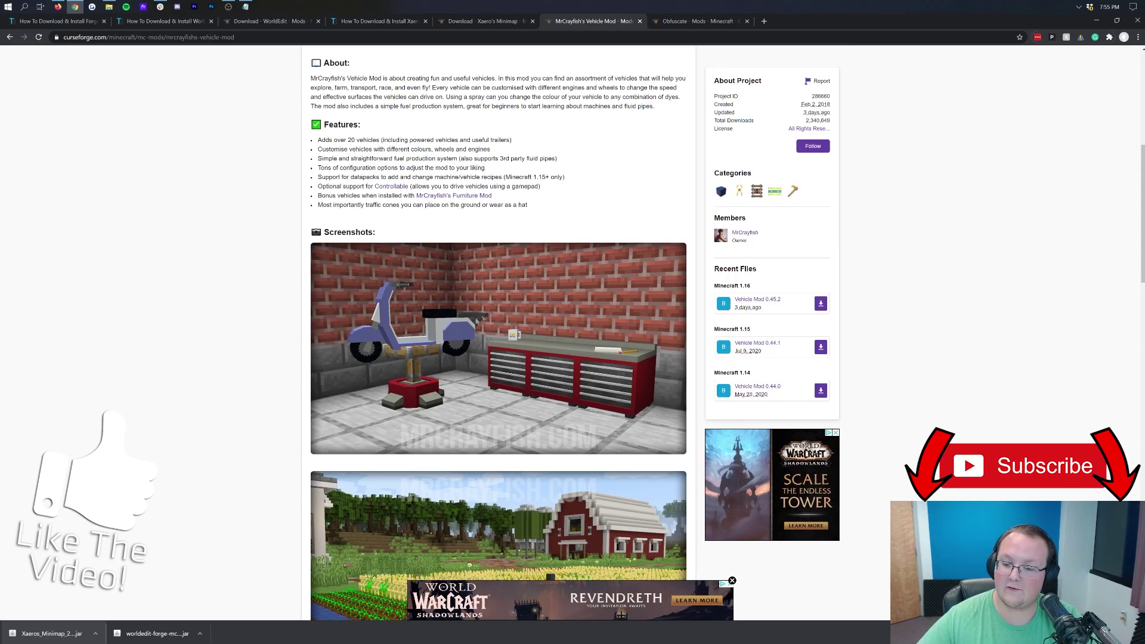
pyautogui.scroll(4, 776, 264)
pyautogui.scroll(-5, 775, 265)
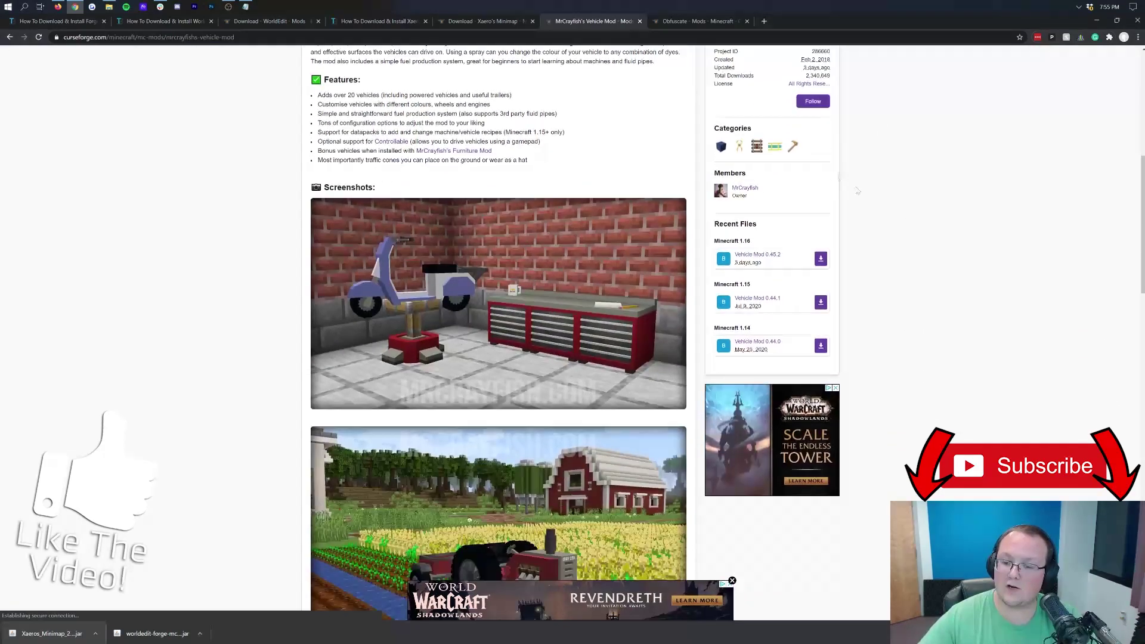
pyautogui.click(779, 269)
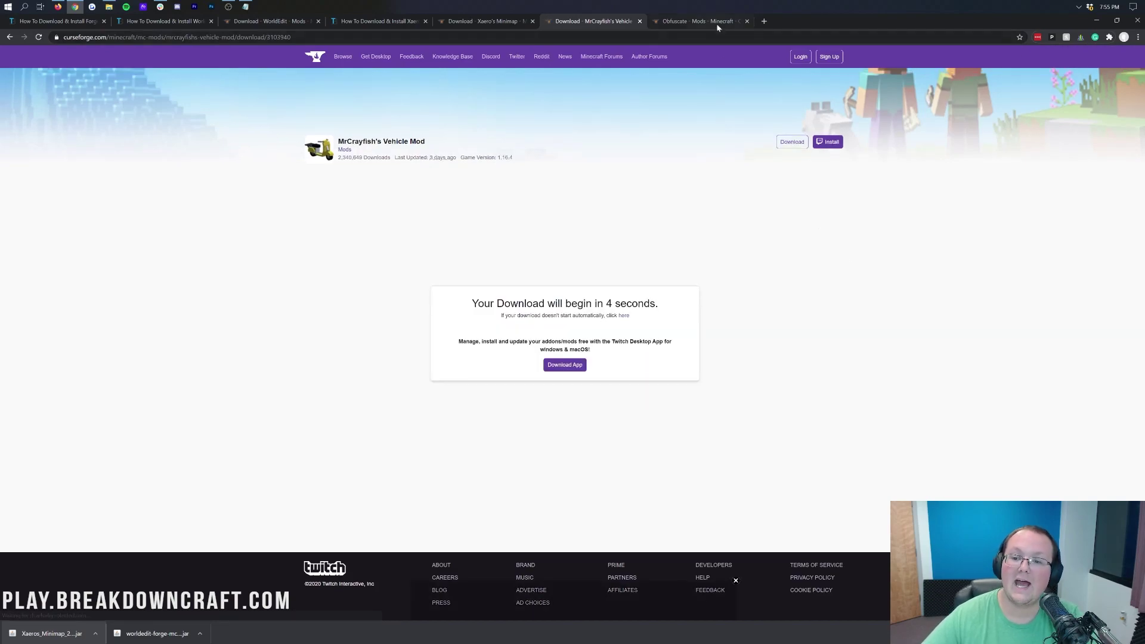
# - Start downloading Obfuscate 0.5.0 for Minecraft 1.16 and keep the pending Vehicle Mod .jar file
pyautogui.click(718, 24)
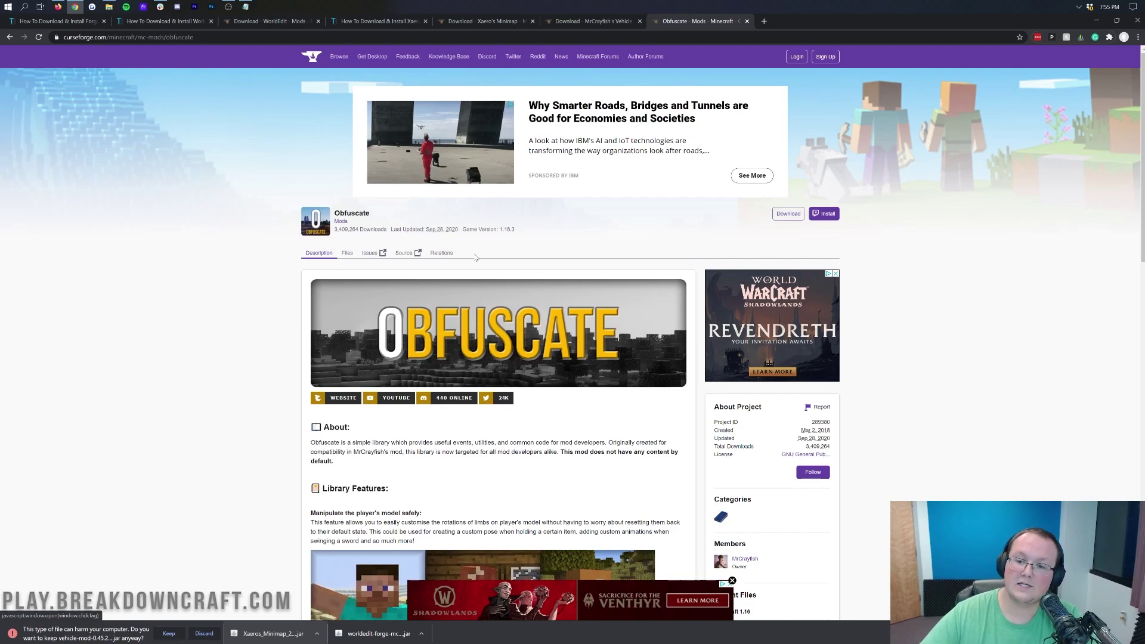
pyautogui.scroll(-3, 815, 138)
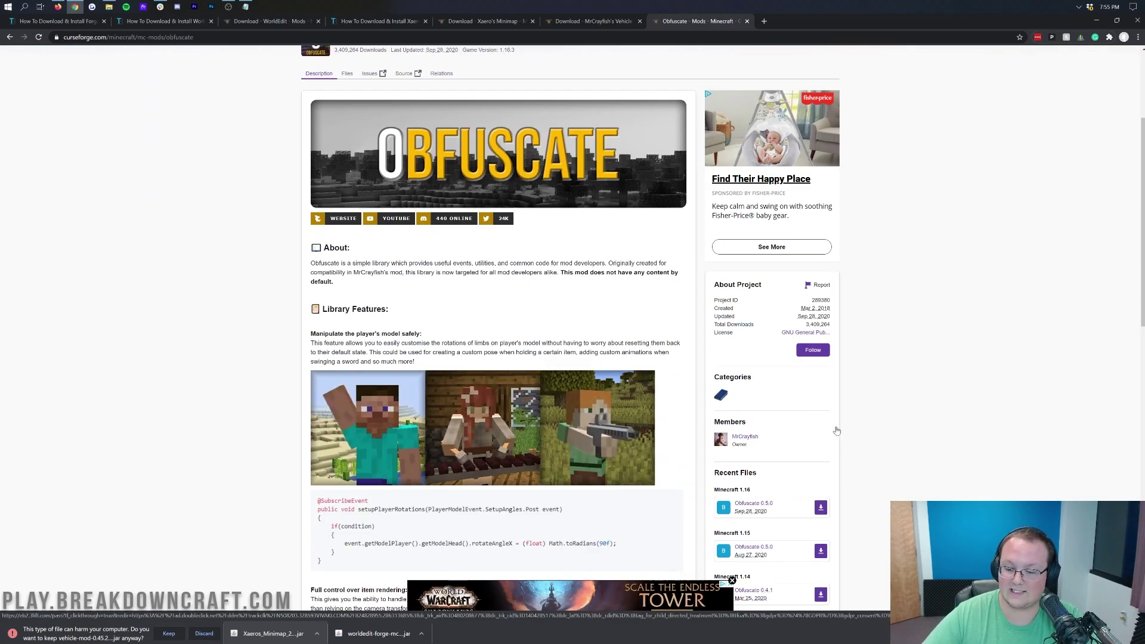
pyautogui.scroll(-12, 847, 432)
pyautogui.scroll(8, 819, 310)
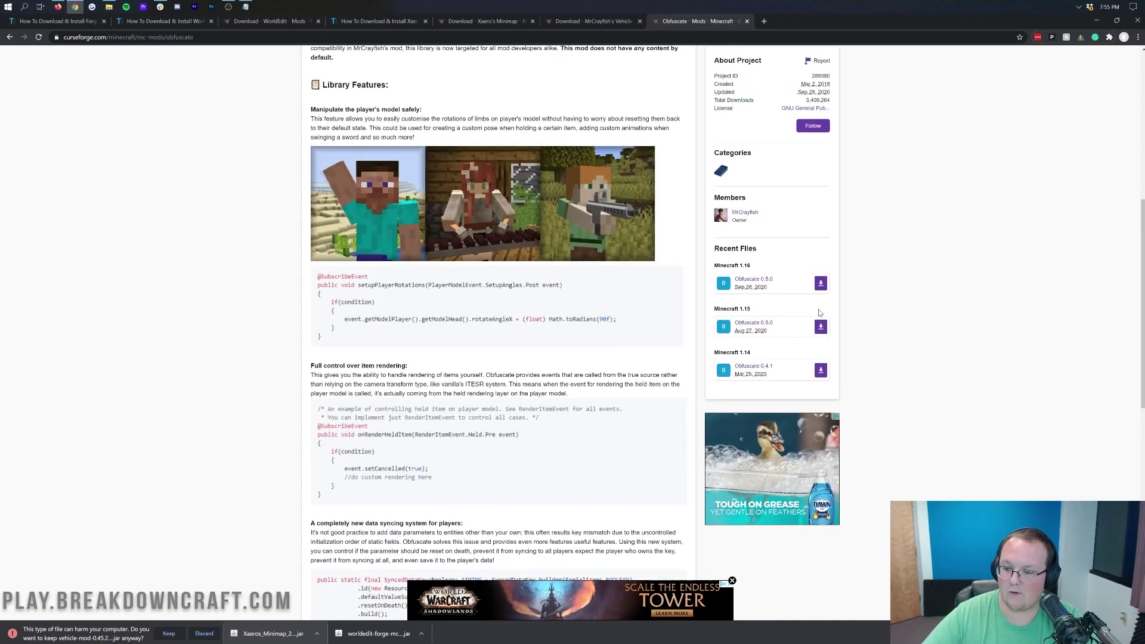
pyautogui.click(821, 283)
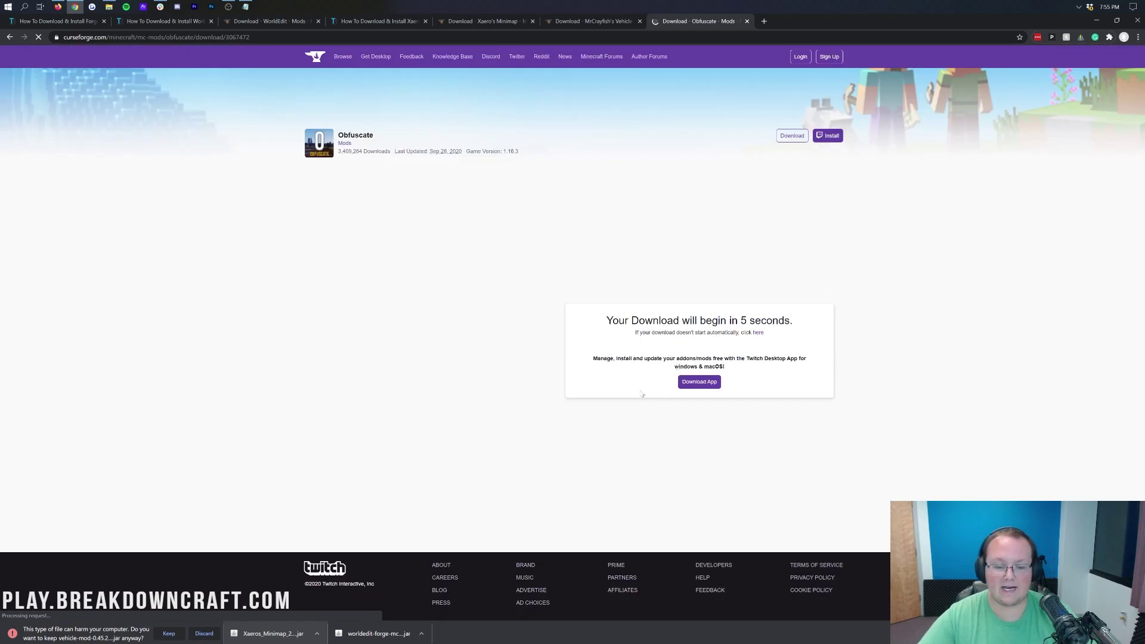
pyautogui.click(169, 634)
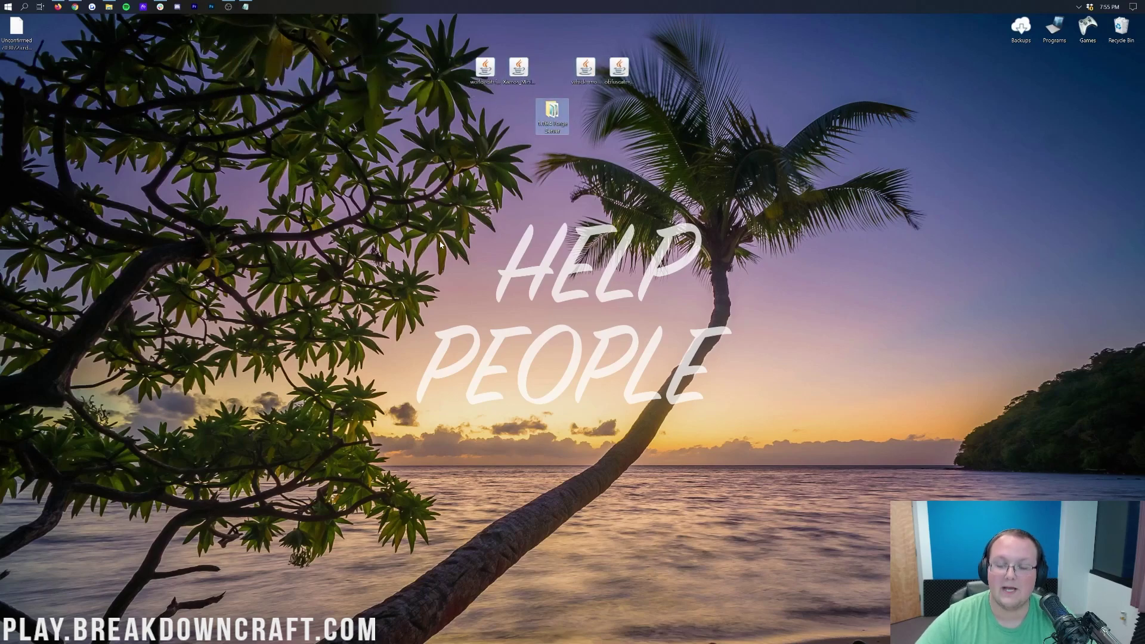
# - Search Windows for "downl" and open the Downloads folder
pyautogui.rightClick(513, 144)
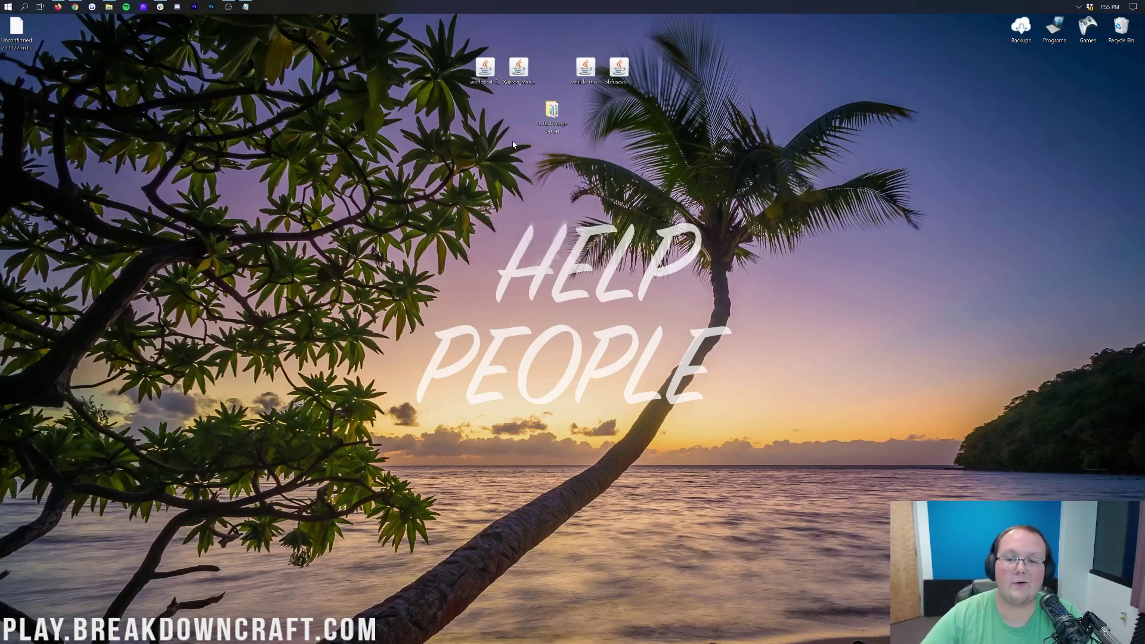
pyautogui.click(542, 168)
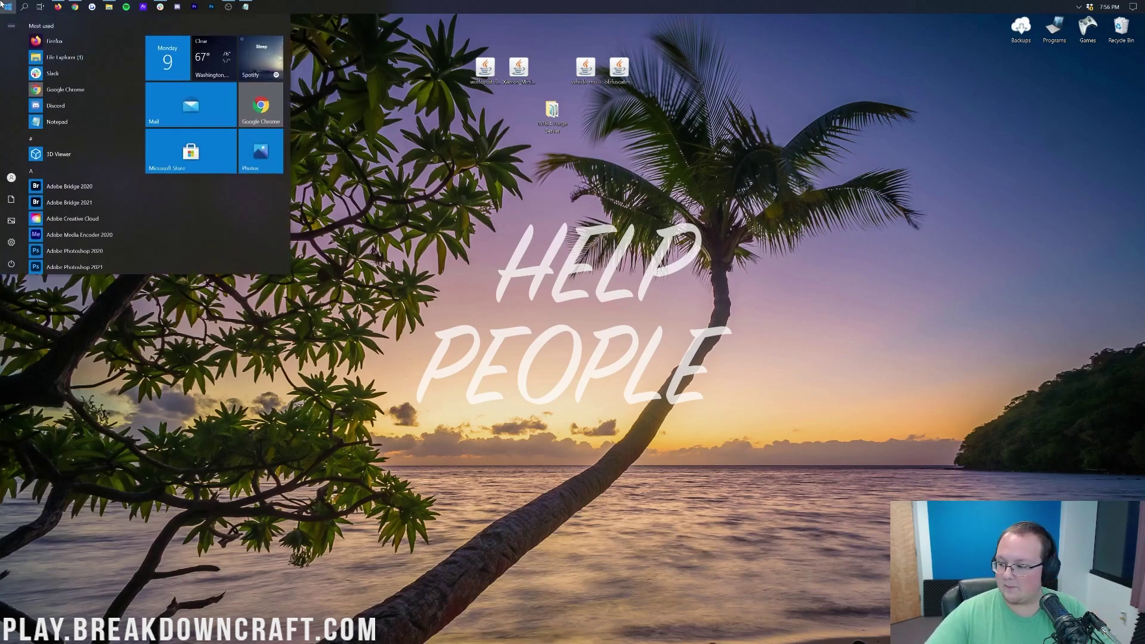
pyautogui.write('downl')
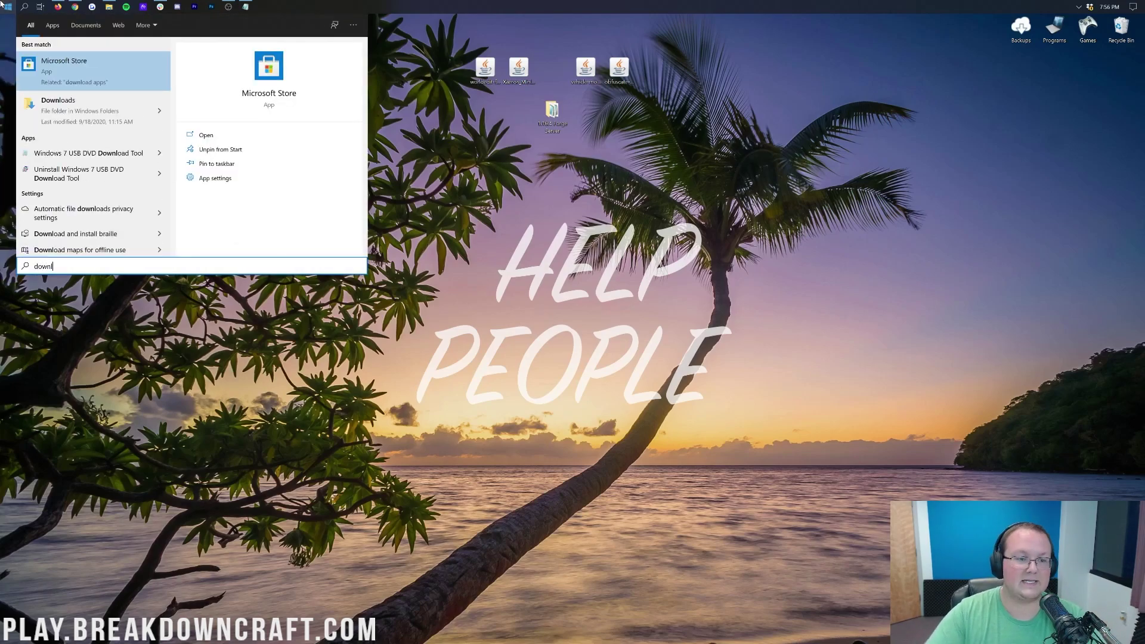
pyautogui.click(136, 110)
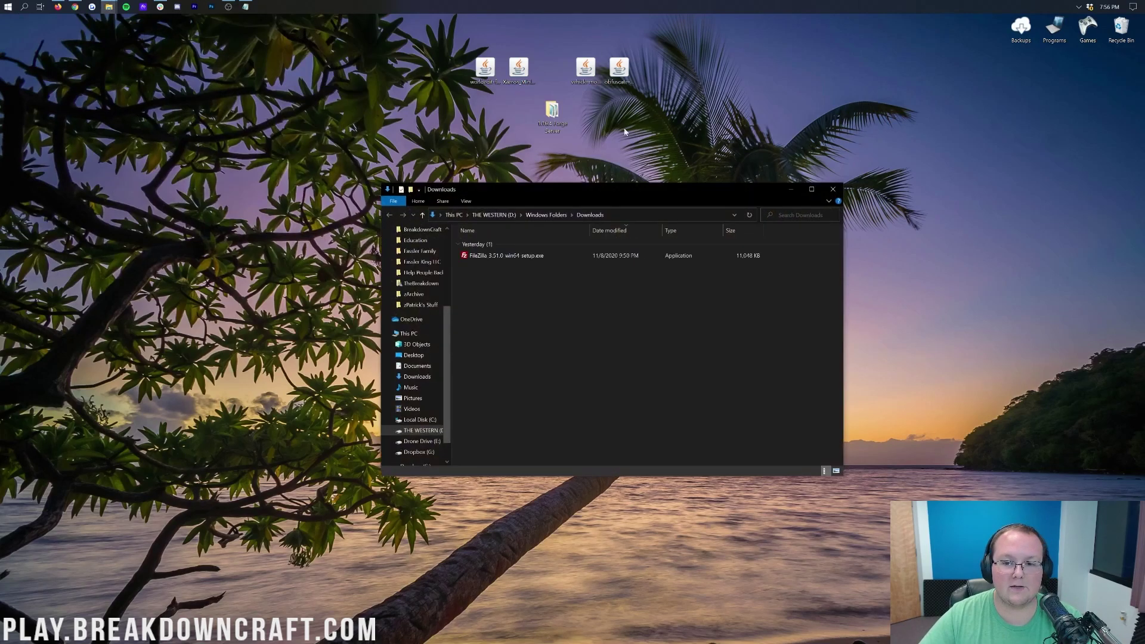
# - Select the four mod .jar files on the desktop and close the Downloads window
pyautogui.click(485, 69)
pyautogui.keyDown('ctrl'); pyautogui.click(518, 68); pyautogui.keyUp('ctrl')
pyautogui.keyDown('ctrl'); pyautogui.click(620, 69); pyautogui.keyUp('ctrl')
pyautogui.keyDown('ctrl'); pyautogui.click(586, 69); pyautogui.keyUp('ctrl')
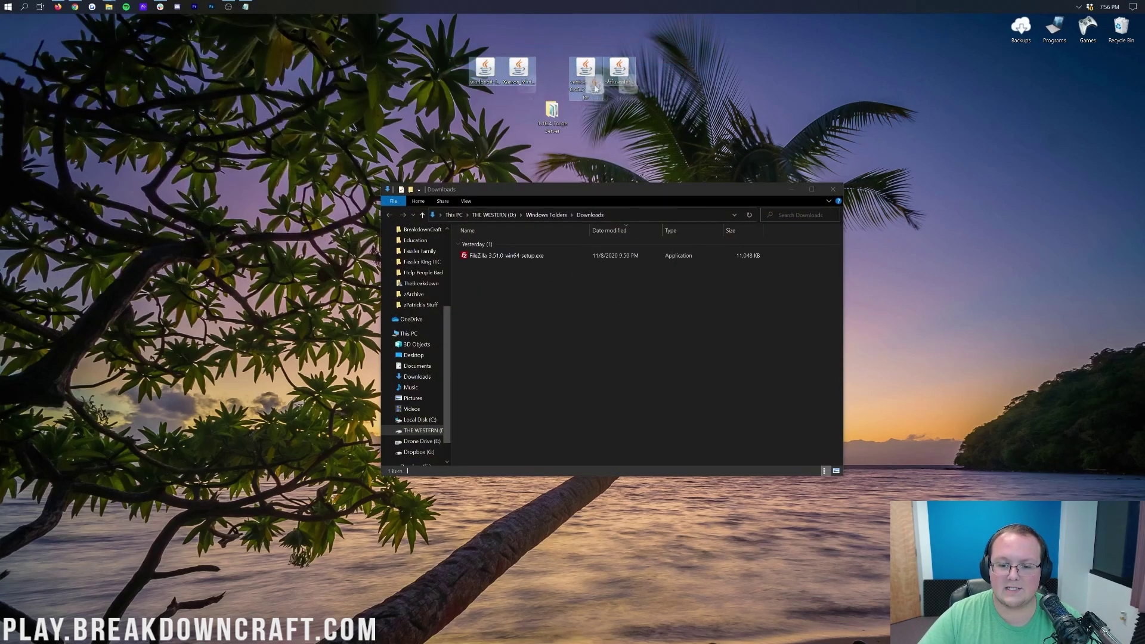
pyautogui.click(833, 189)
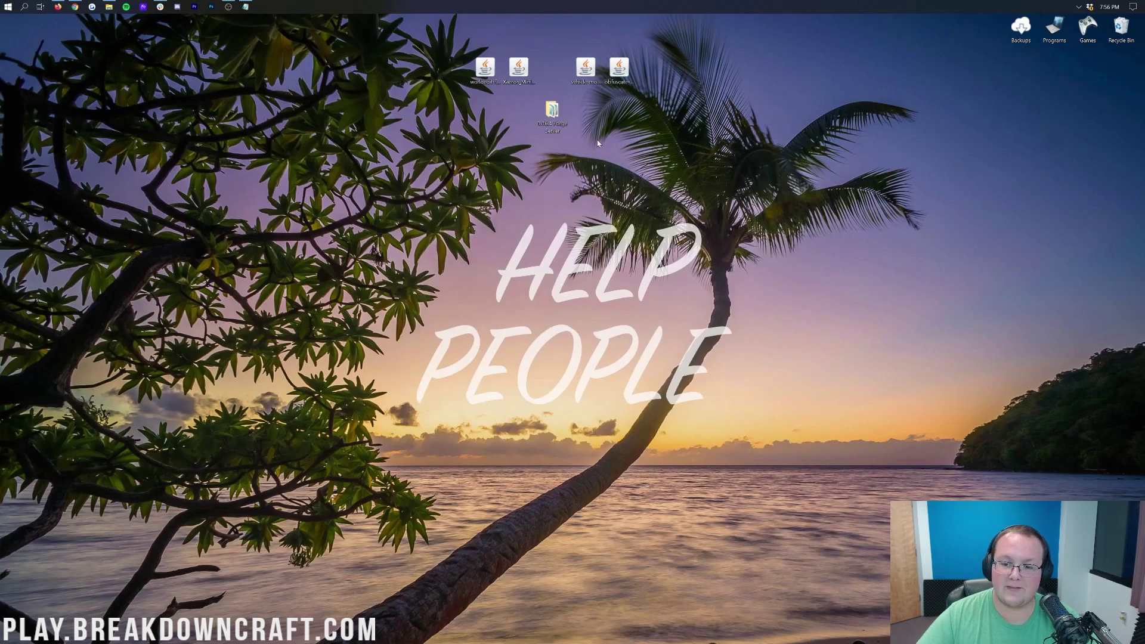
# - Open the 1.16.4 Forge Server folder from the desktop and go into its mods folder
pyautogui.doubleClick(550, 112)
pyautogui.moveTo(561, 199); pyautogui.dragTo(518, 155)
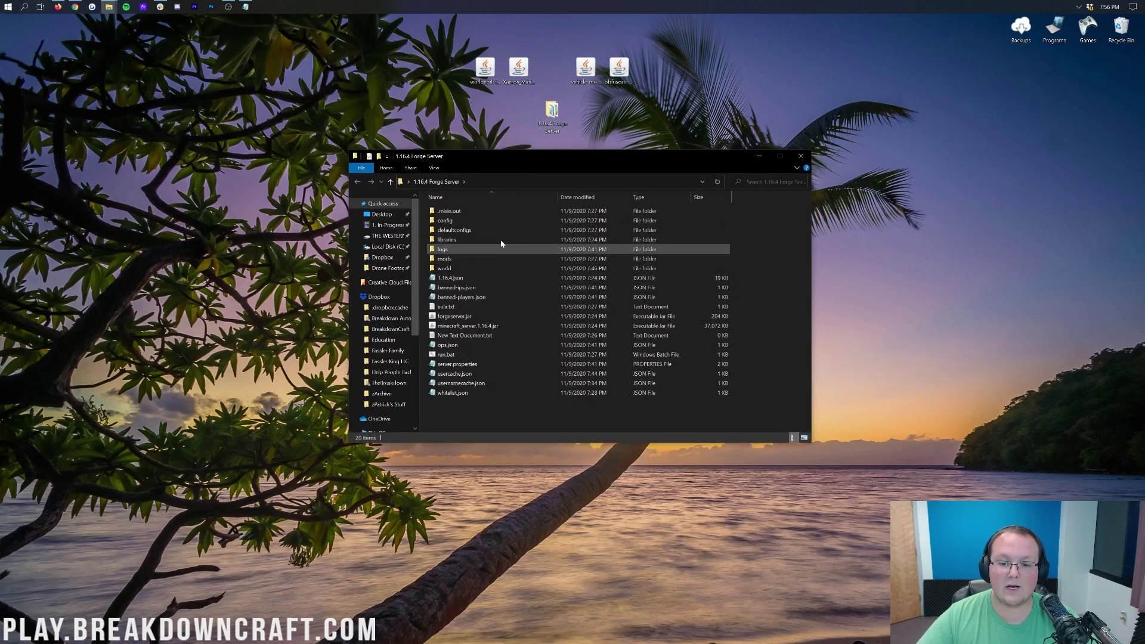
pyautogui.click(488, 262)
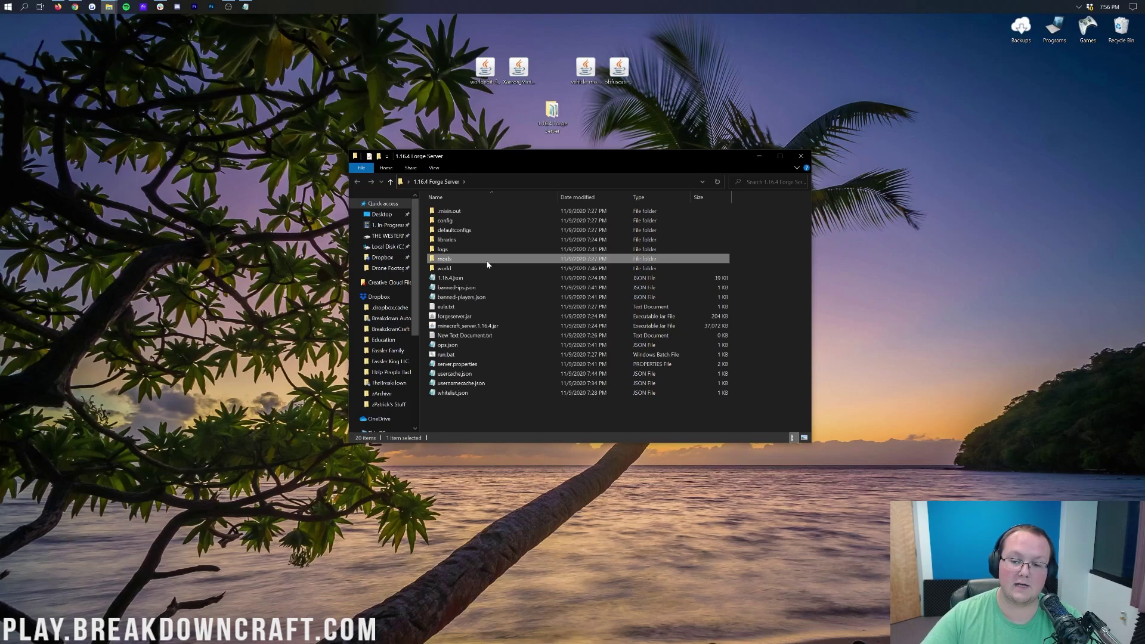
pyautogui.doubleClick(488, 260)
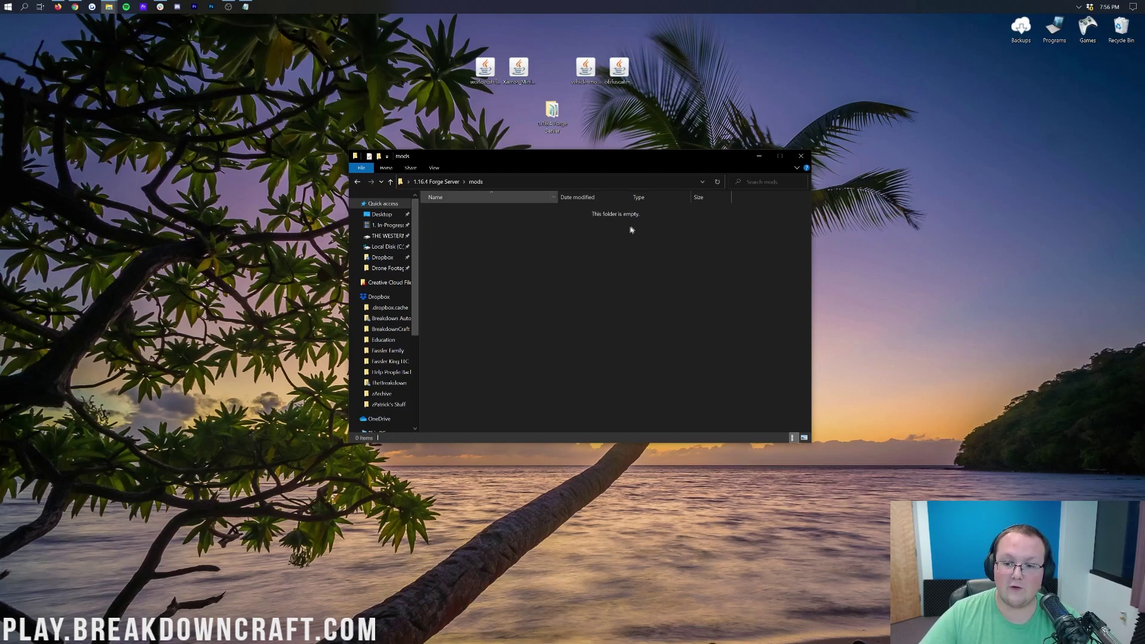
# - Copy the four mod .jar files from the desktop into the Forge server's mods folder
pyautogui.moveTo(644, 55); pyautogui.dragTo(467, 87)
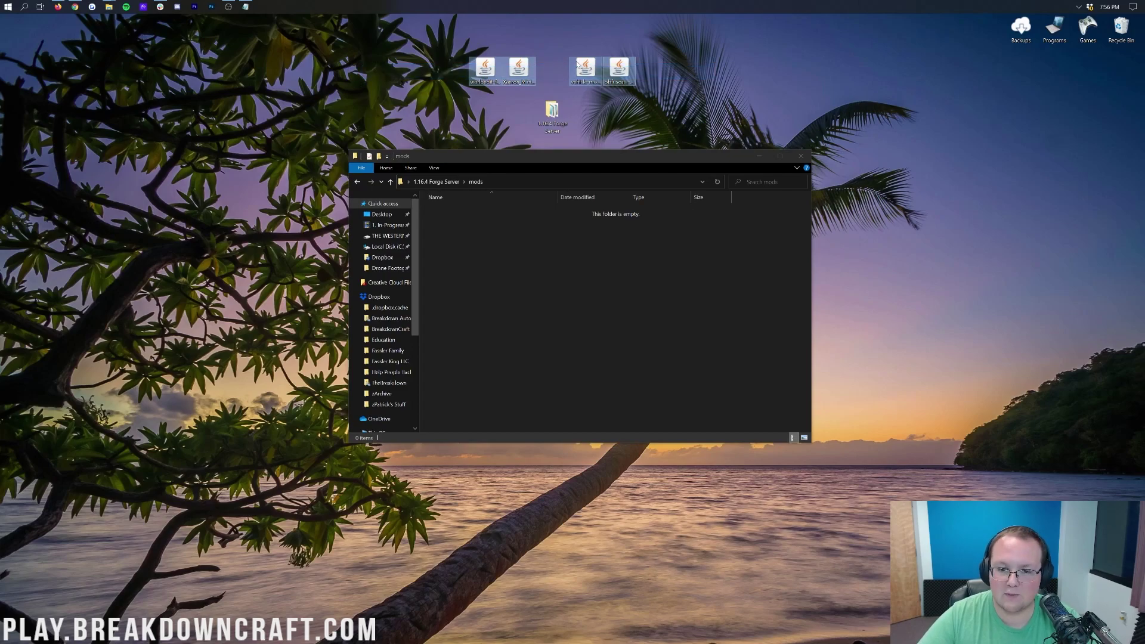
pyautogui.rightClick(494, 68)
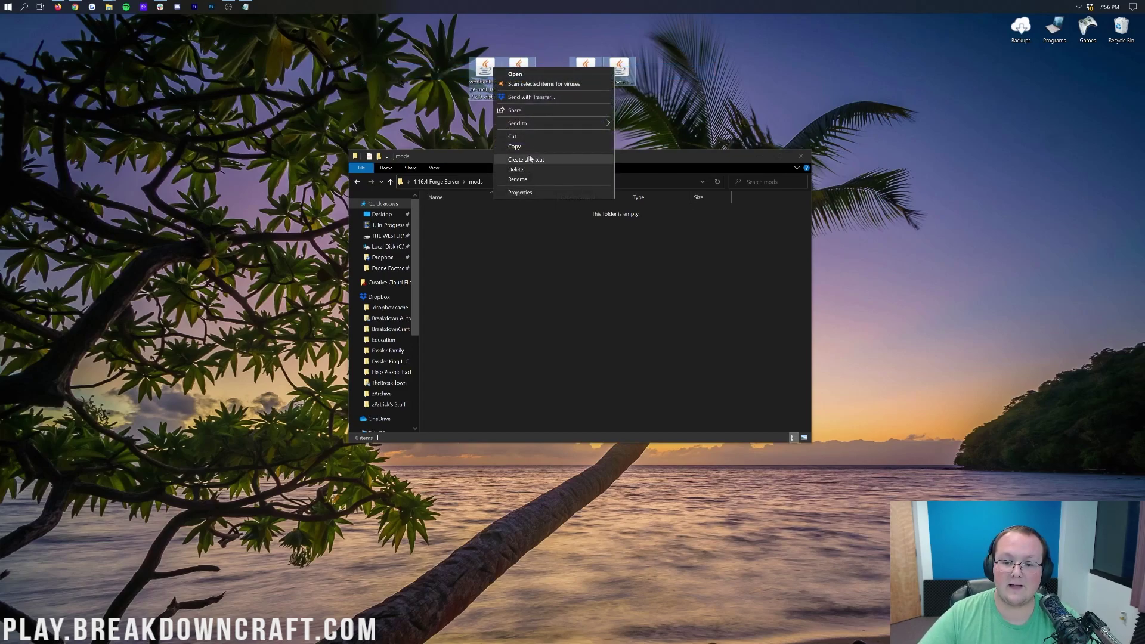
pyautogui.click(514, 147)
pyautogui.click(539, 220)
pyautogui.rightClick(508, 236)
pyautogui.click(527, 297)
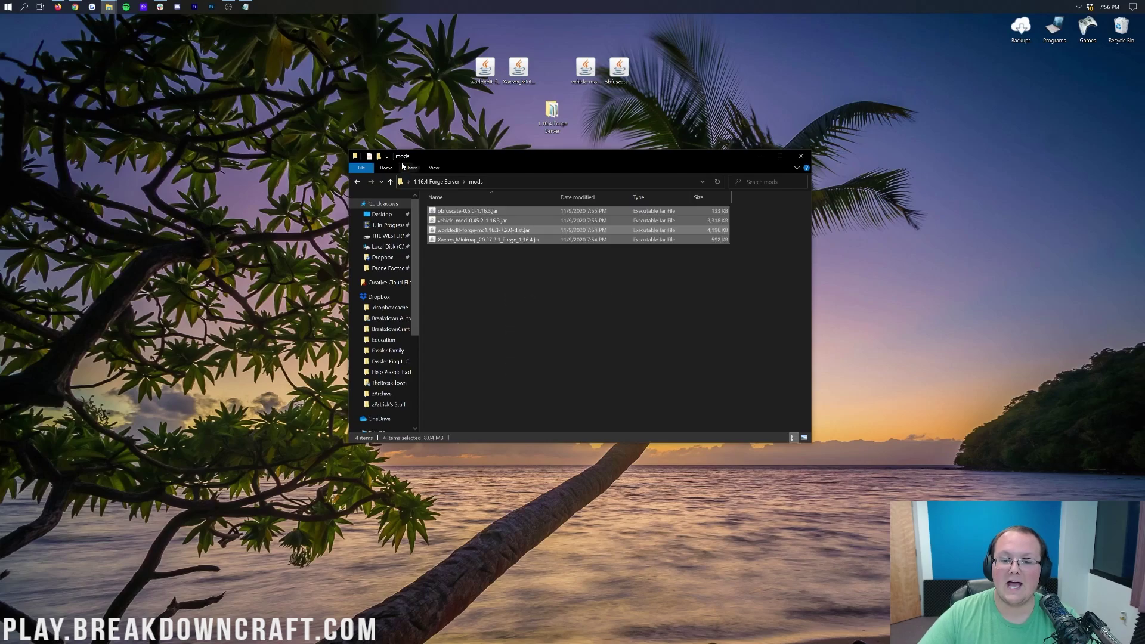
pyautogui.click(517, 332)
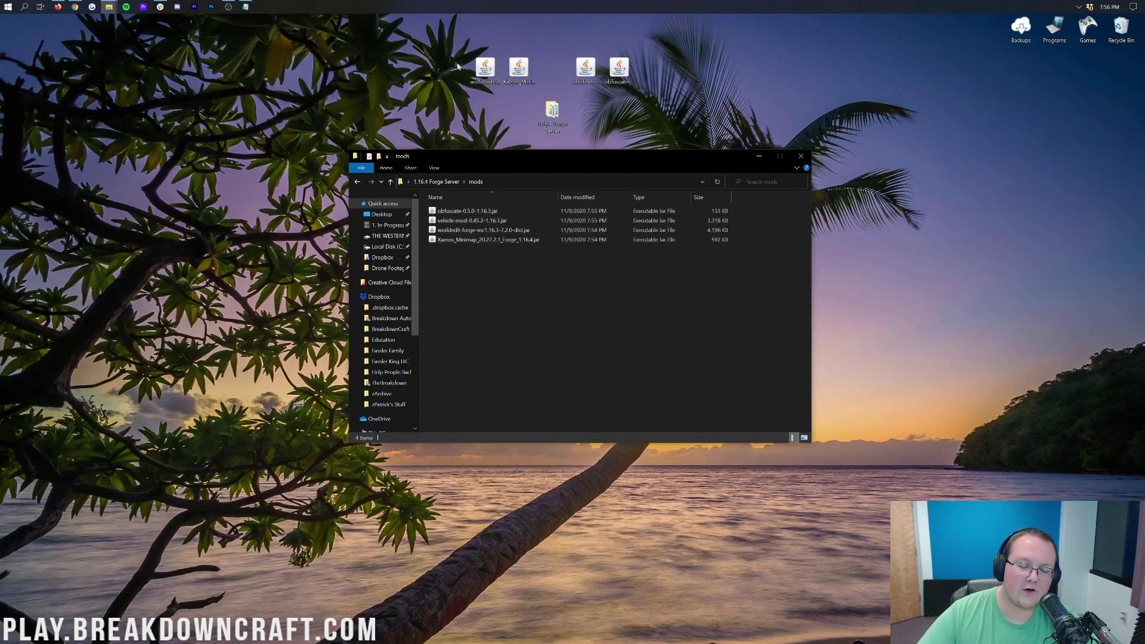
pyautogui.moveTo(455, 64); pyautogui.dragTo(634, 61)
pyautogui.moveTo(725, 59); pyautogui.dragTo(427, 70)
pyautogui.click(427, 70)
pyautogui.click(552, 285)
# - Check the contents of the mods folder once more and return to the 1.16.4 Forge Server folder
pyautogui.press('BackSpace')
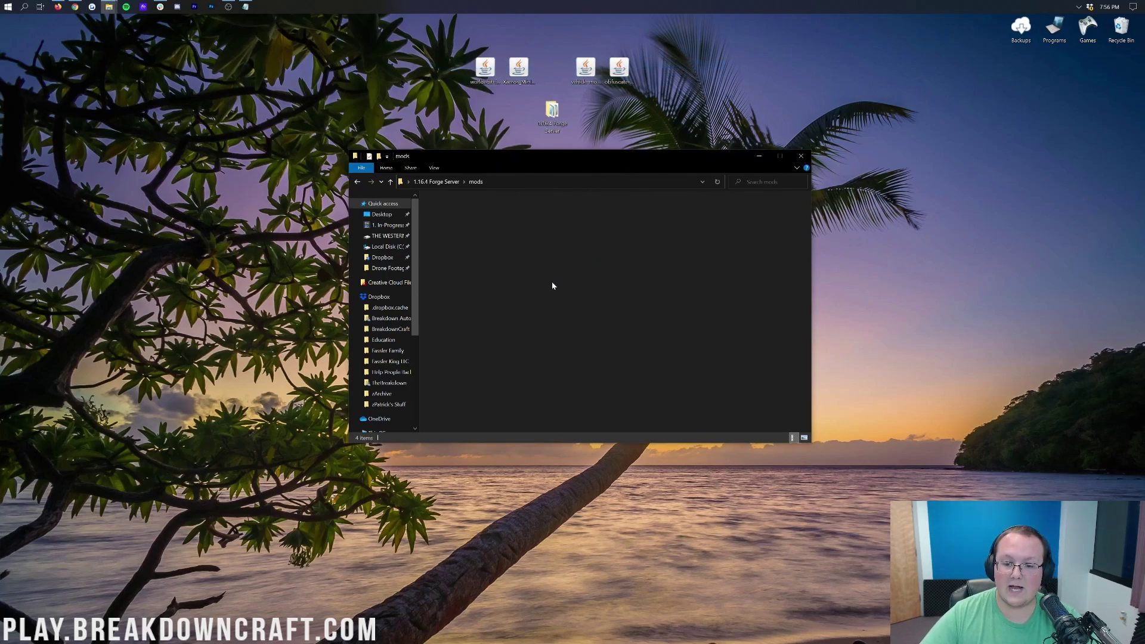
pyautogui.press('Return')
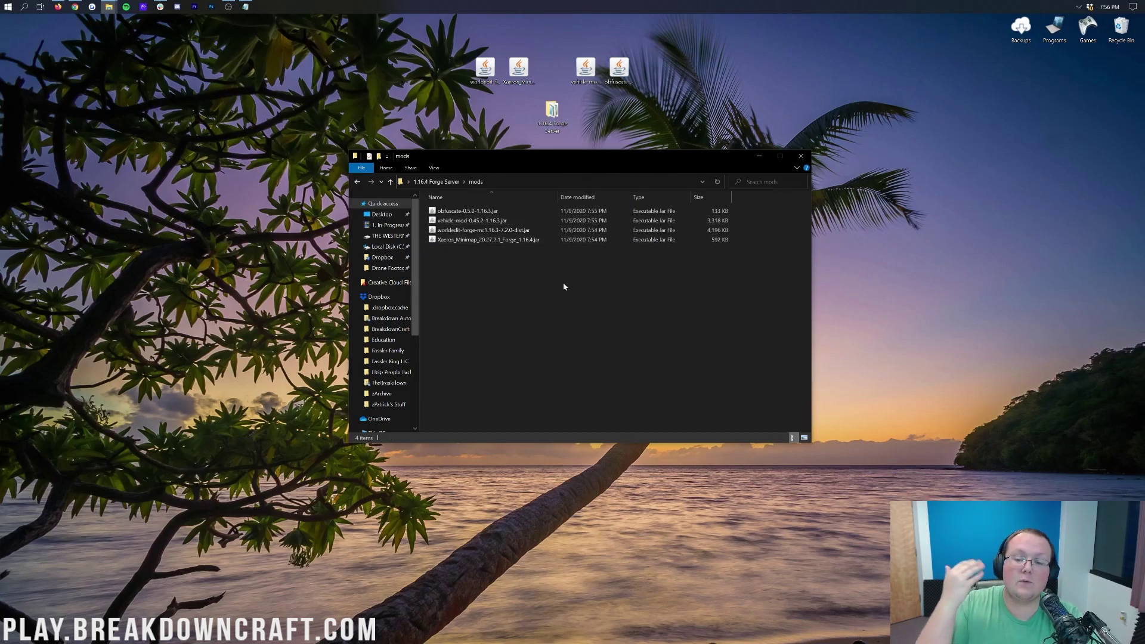
pyautogui.press('BackSpace')
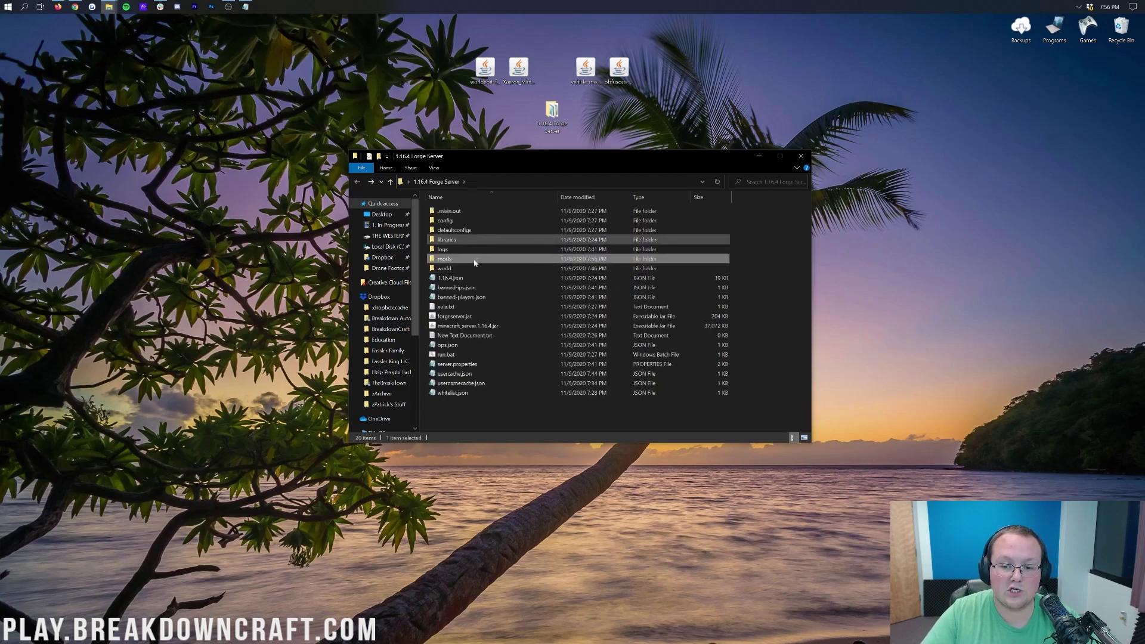
# - Check the mod files in the Forge server's mods folder and close the folder window
pyautogui.doubleClick(532, 259)
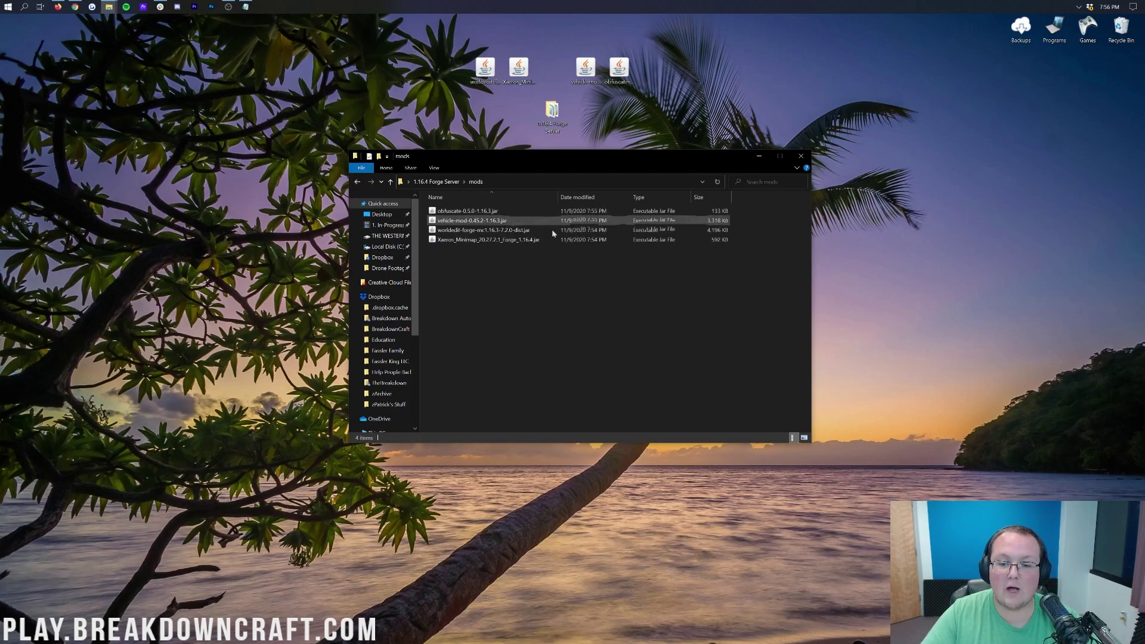
pyautogui.click(797, 168)
pyautogui.click(797, 168)
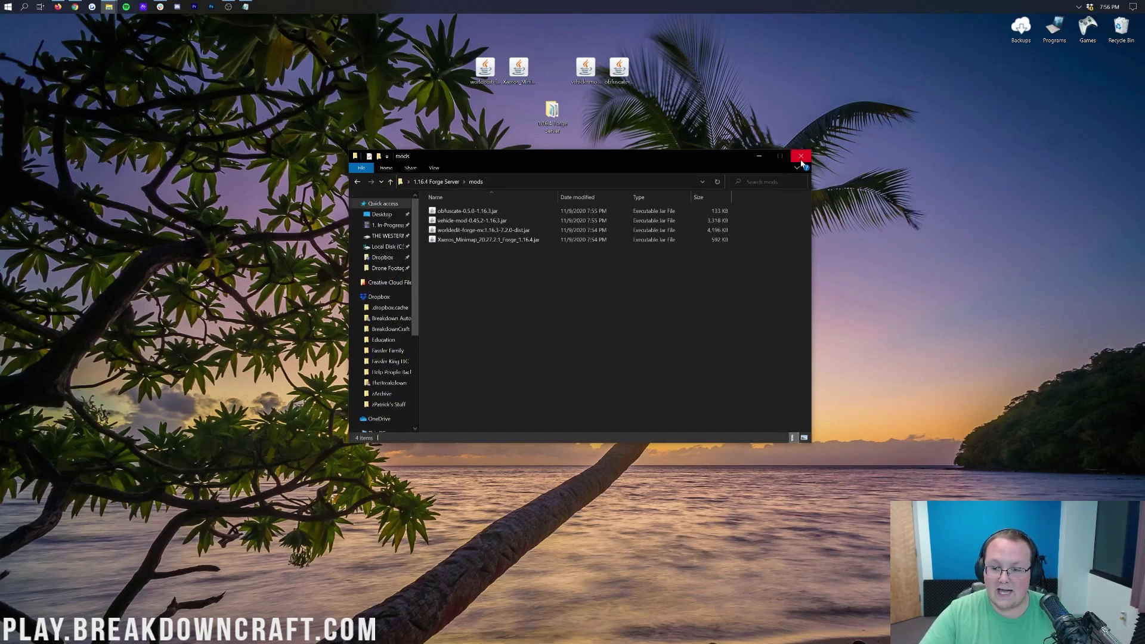
pyautogui.click(801, 156)
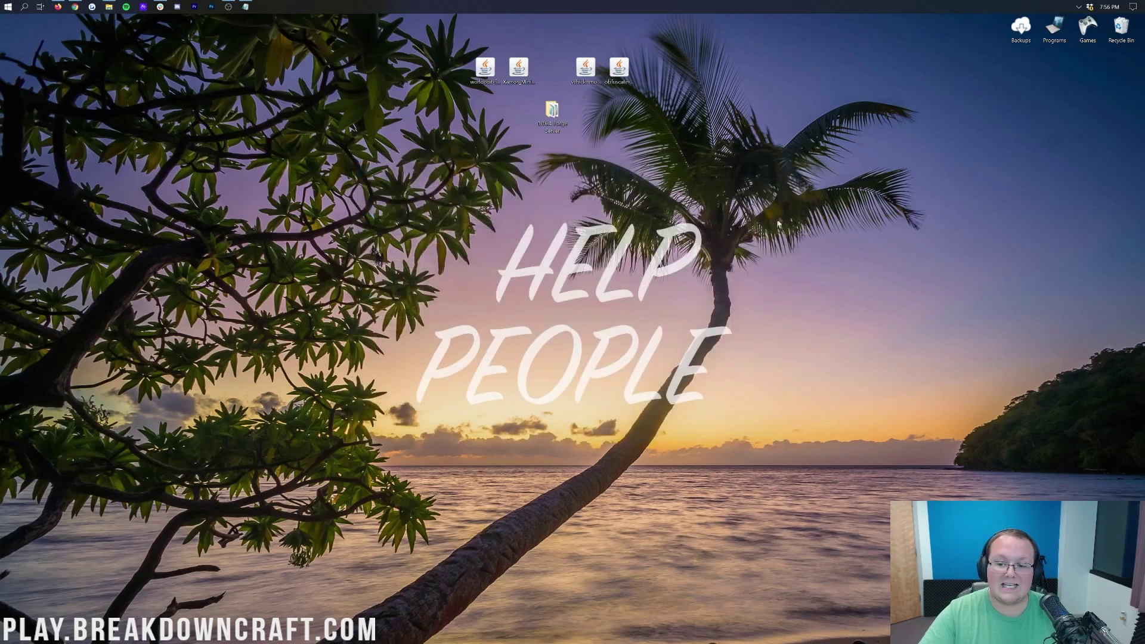
# - Open the %appdata% location through the Run dialog and go into its .minecraft folder
pyautogui.click(7, 6)
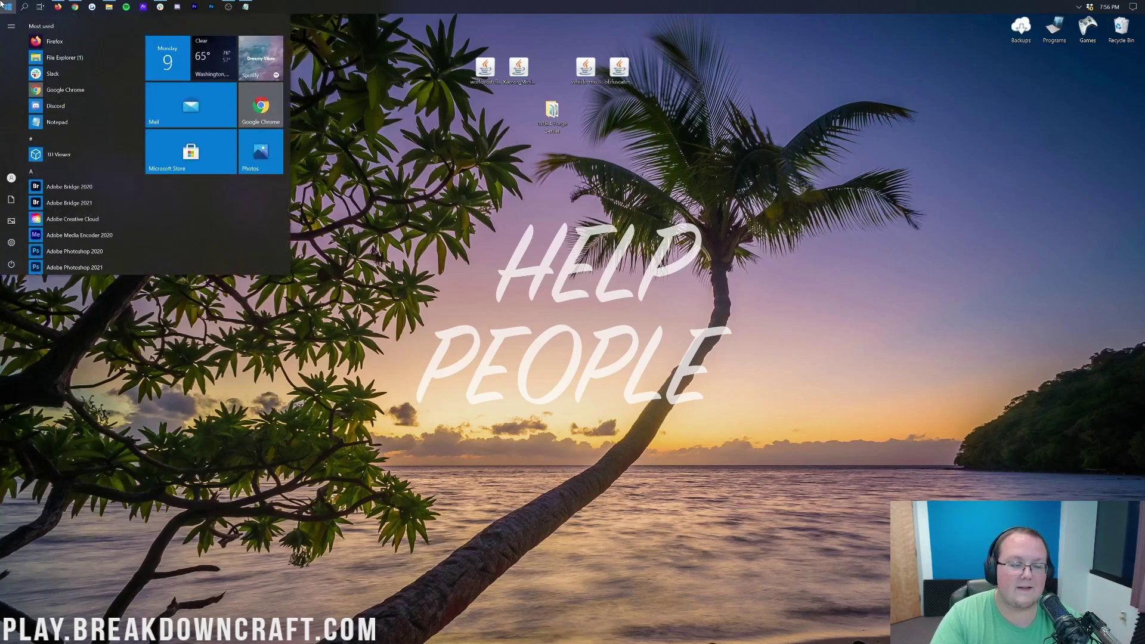
pyautogui.press('super+s')
pyautogui.write('run')
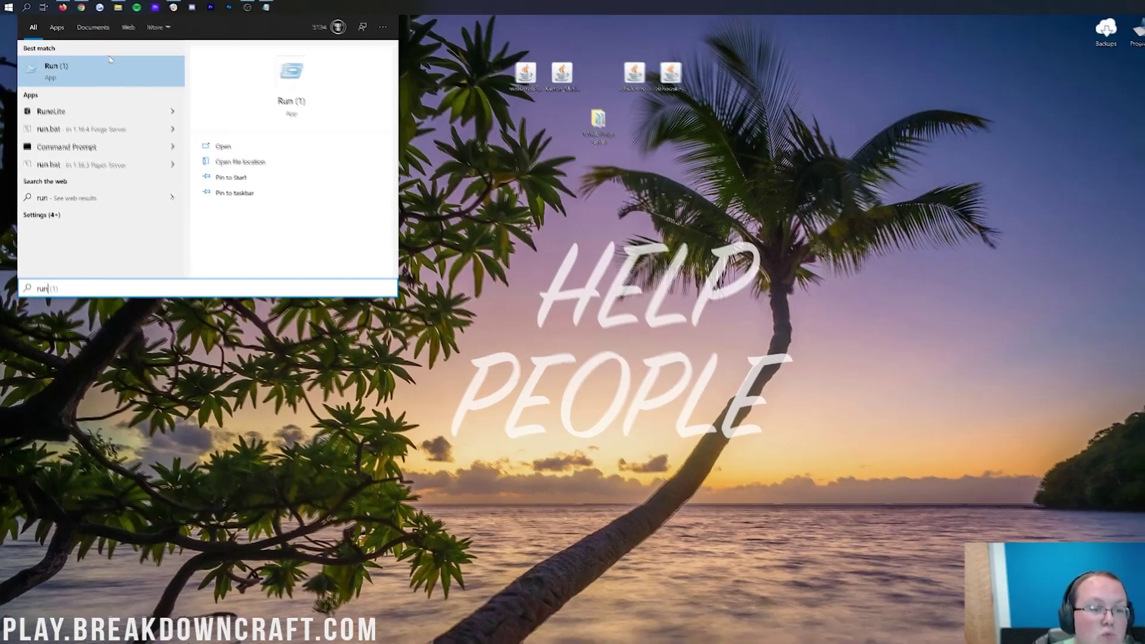
pyautogui.click(109, 59)
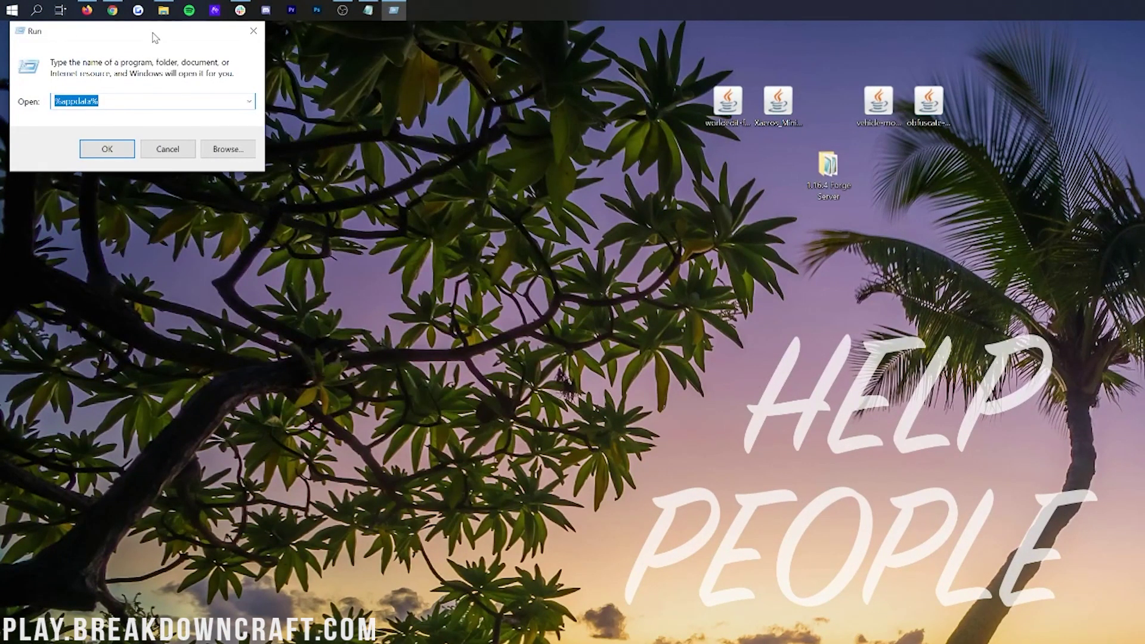
pyautogui.moveTo(154, 37); pyautogui.dragTo(163, 50)
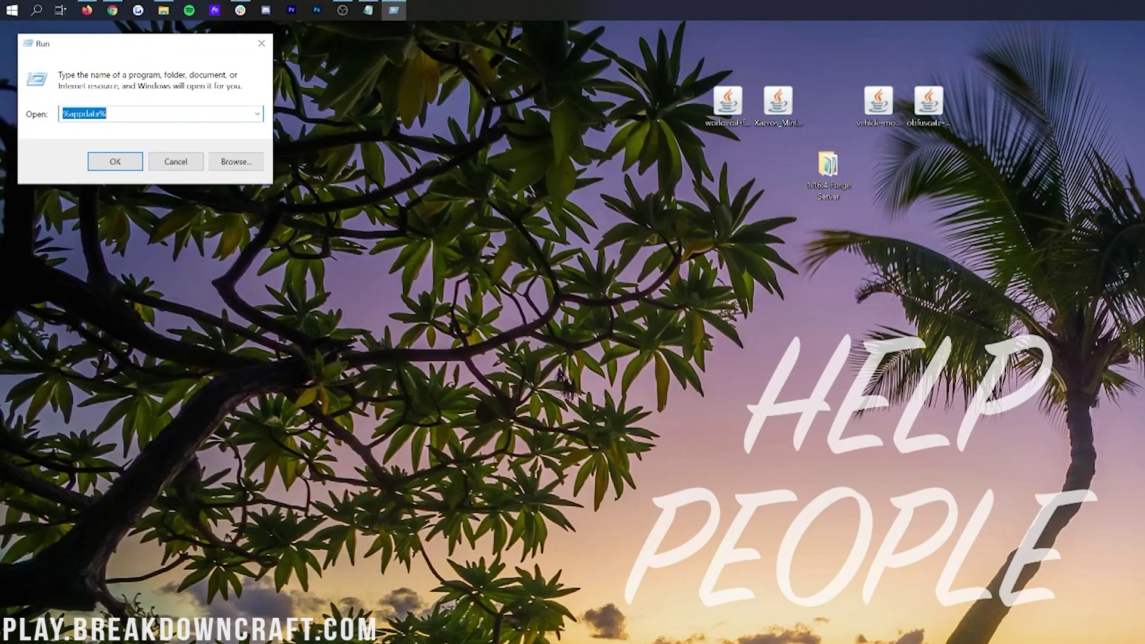
pyautogui.write('%a')
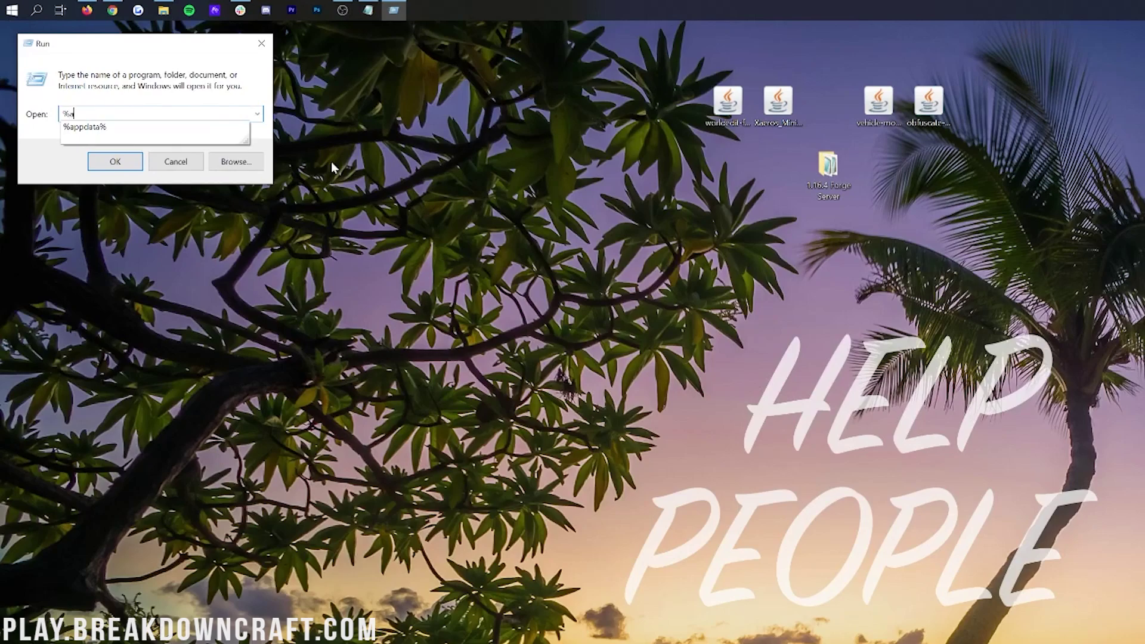
pyautogui.write('ppdata%')
pyautogui.press('Return')
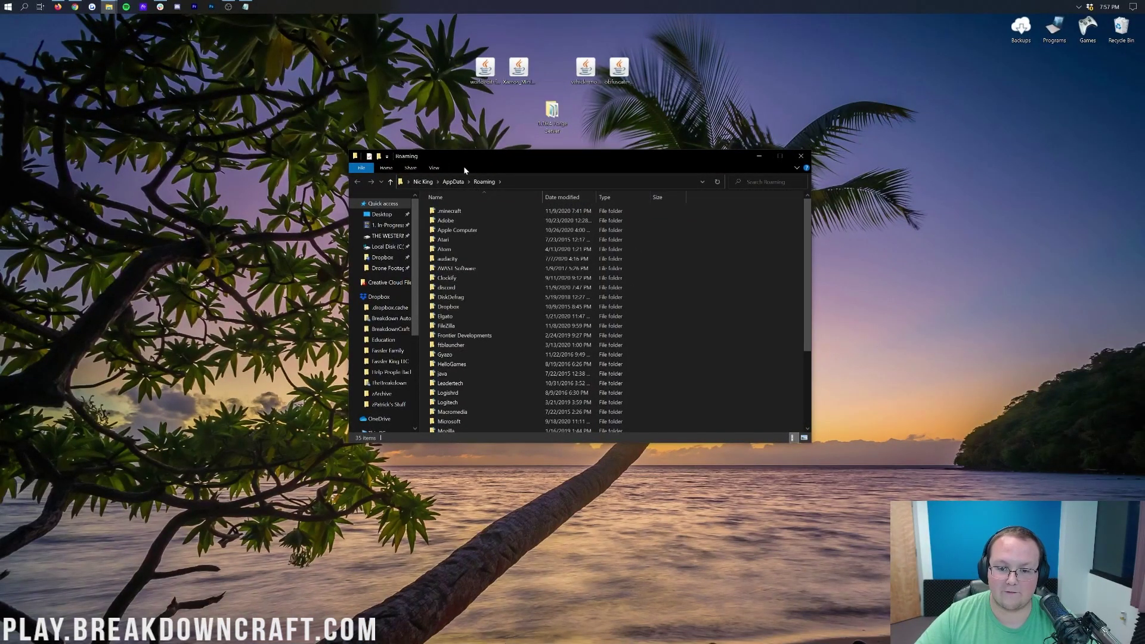
pyautogui.doubleClick(502, 216)
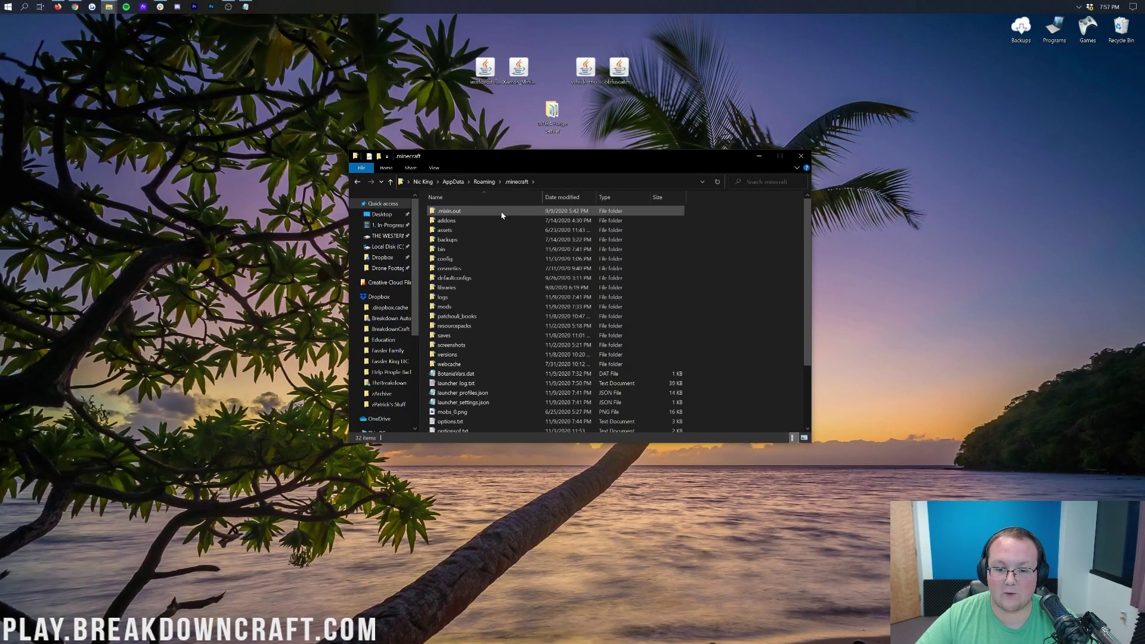
# - Delete the existing mods folder from .minecraft and create a new folder named mods in its place
pyautogui.click(450, 307)
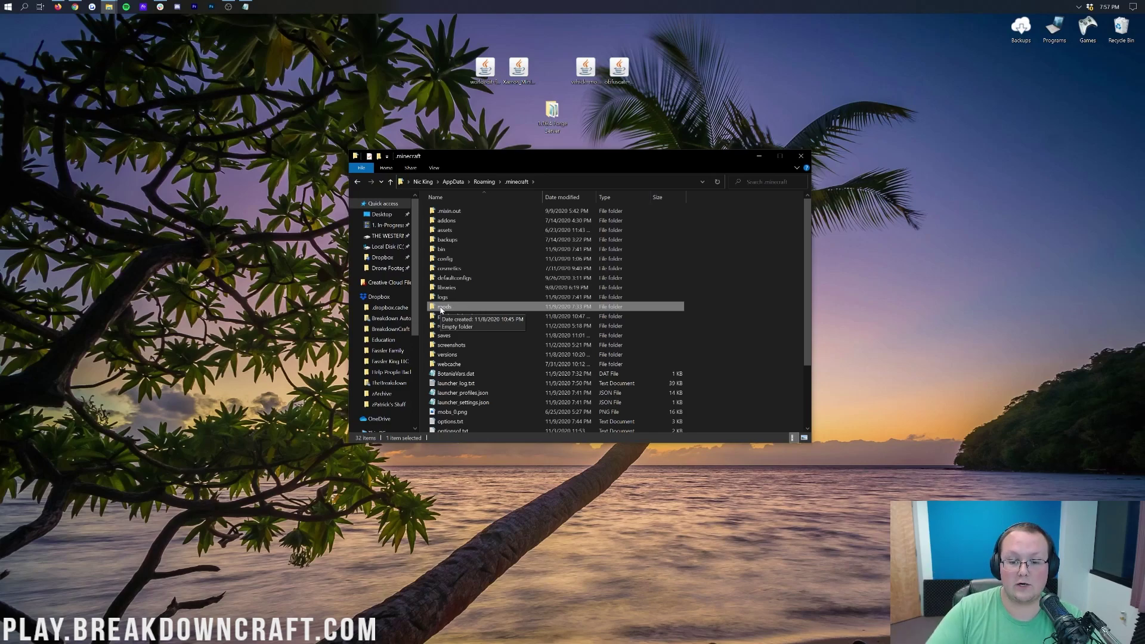
pyautogui.moveTo(442, 310); pyautogui.dragTo(1121, 27)
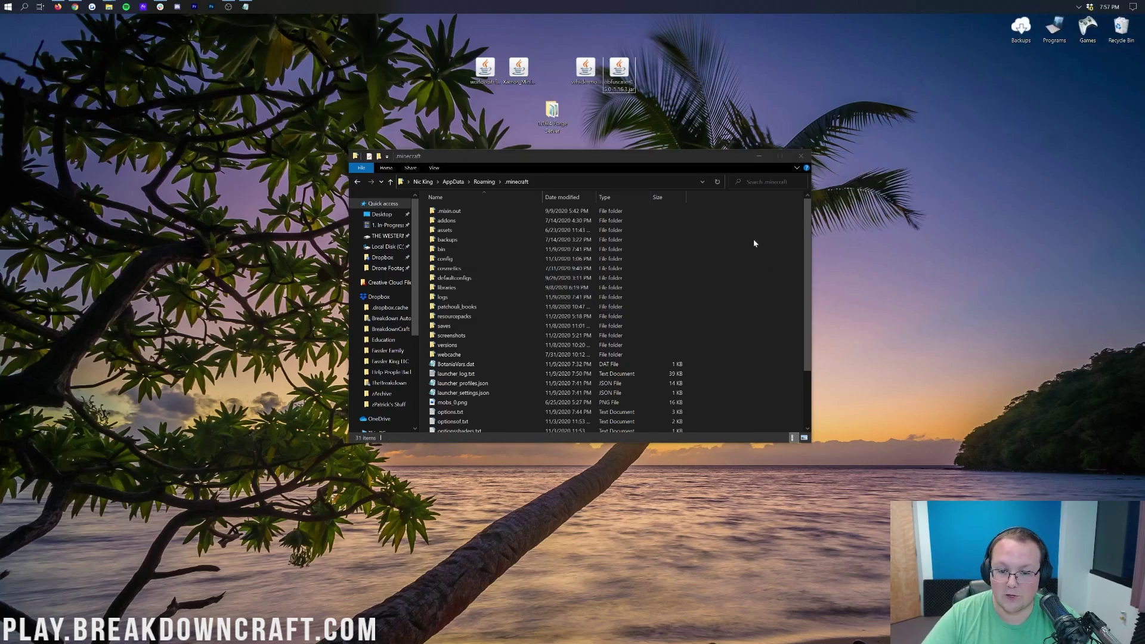
pyautogui.rightClick(703, 263)
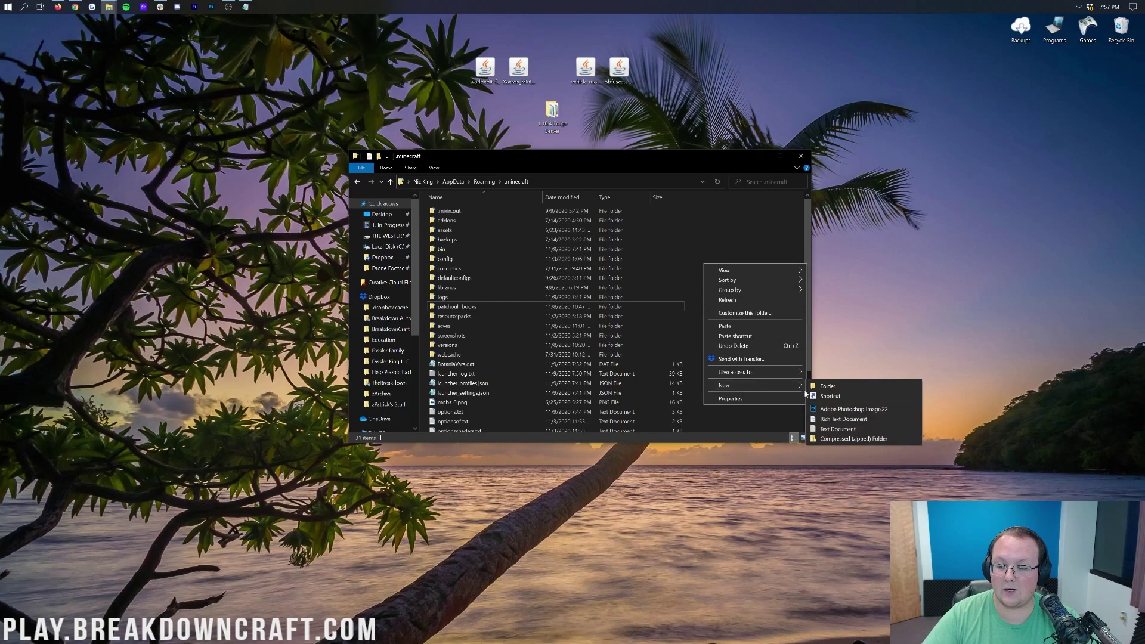
pyautogui.click(810, 388)
pyautogui.write('mods')
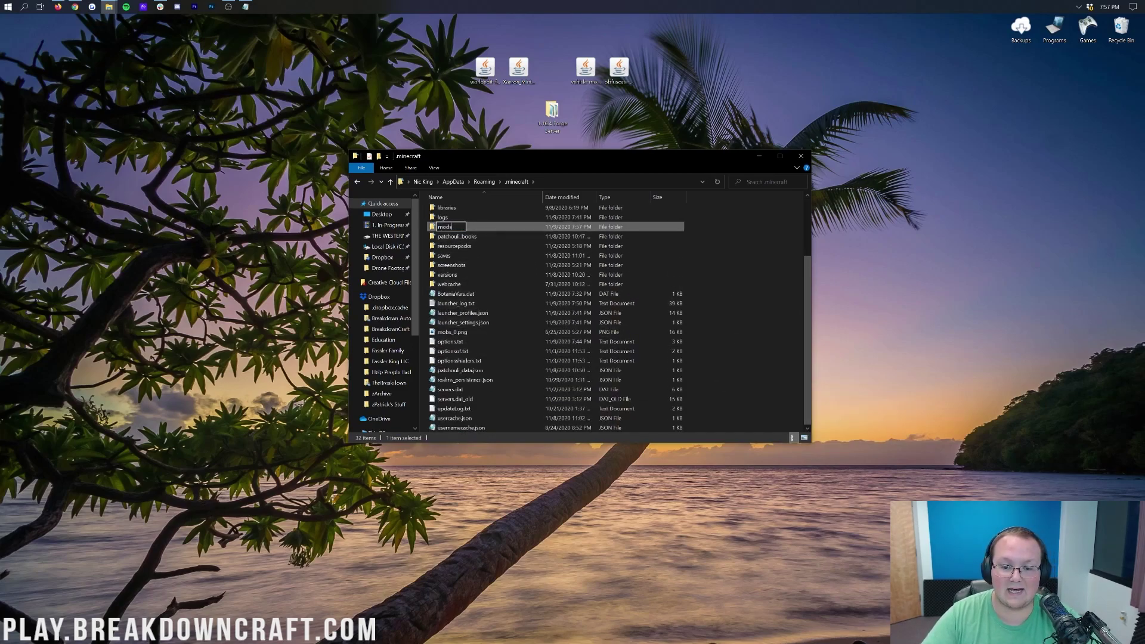
pyautogui.press('Return')
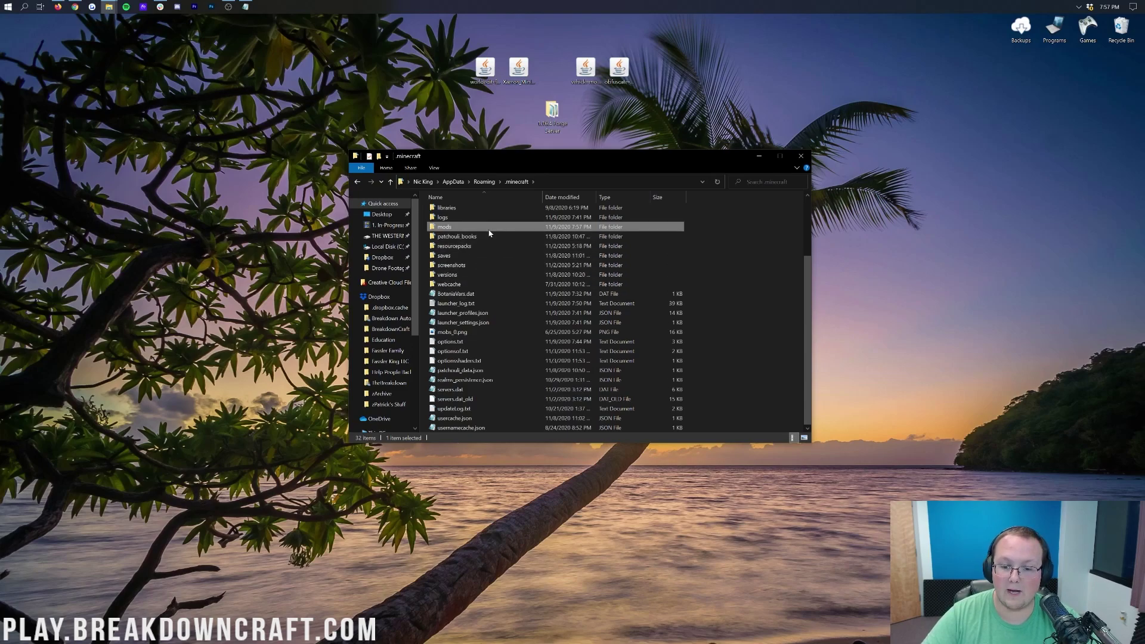
# - Copy the four mod .jar files from the desktop into the new .minecraft mods folder and close the window
pyautogui.doubleClick(489, 228)
pyautogui.moveTo(440, 90); pyautogui.dragTo(639, 300)
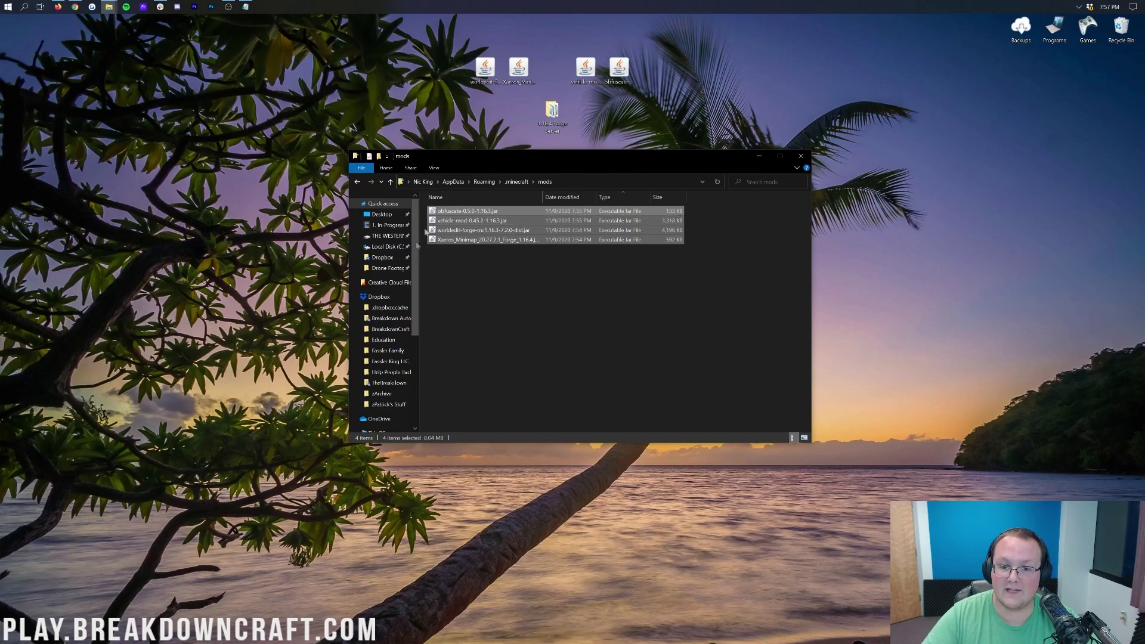
pyautogui.click(619, 355)
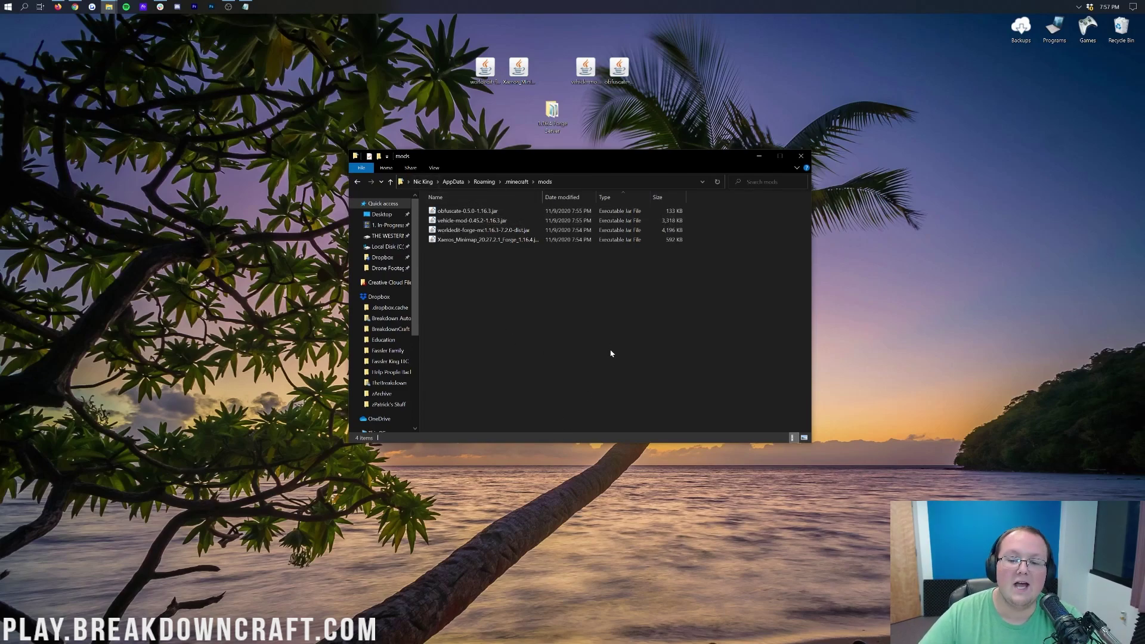
pyautogui.click(801, 156)
# - Start the server with run.bat from the 1.16.4 Forge Server folder and close the folder window
pyautogui.doubleClick(550, 113)
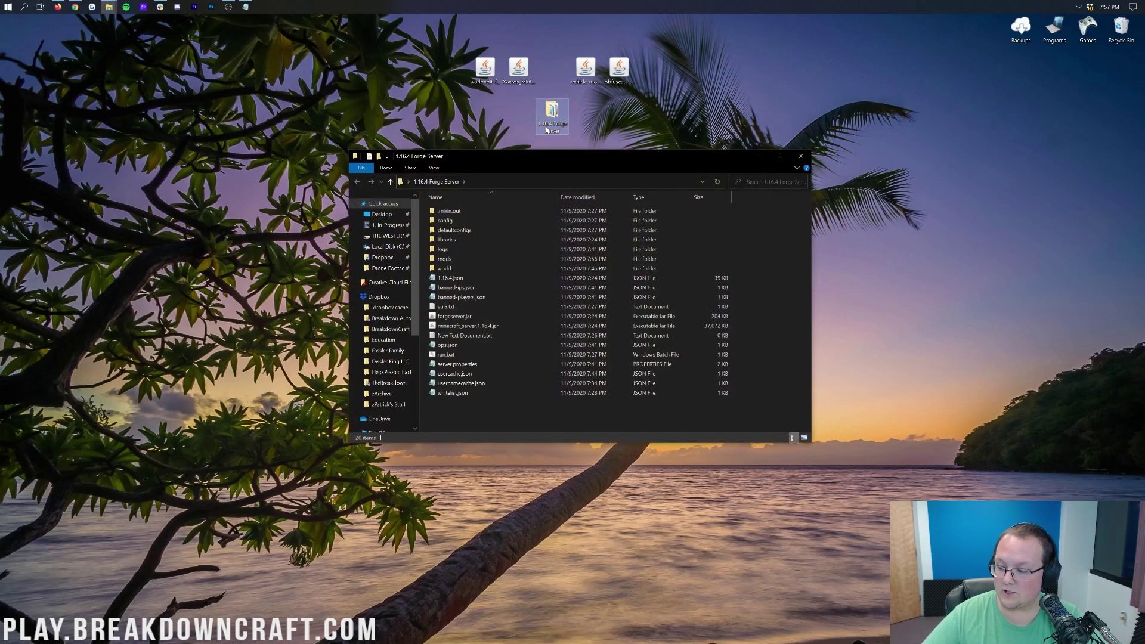
pyautogui.doubleClick(471, 355)
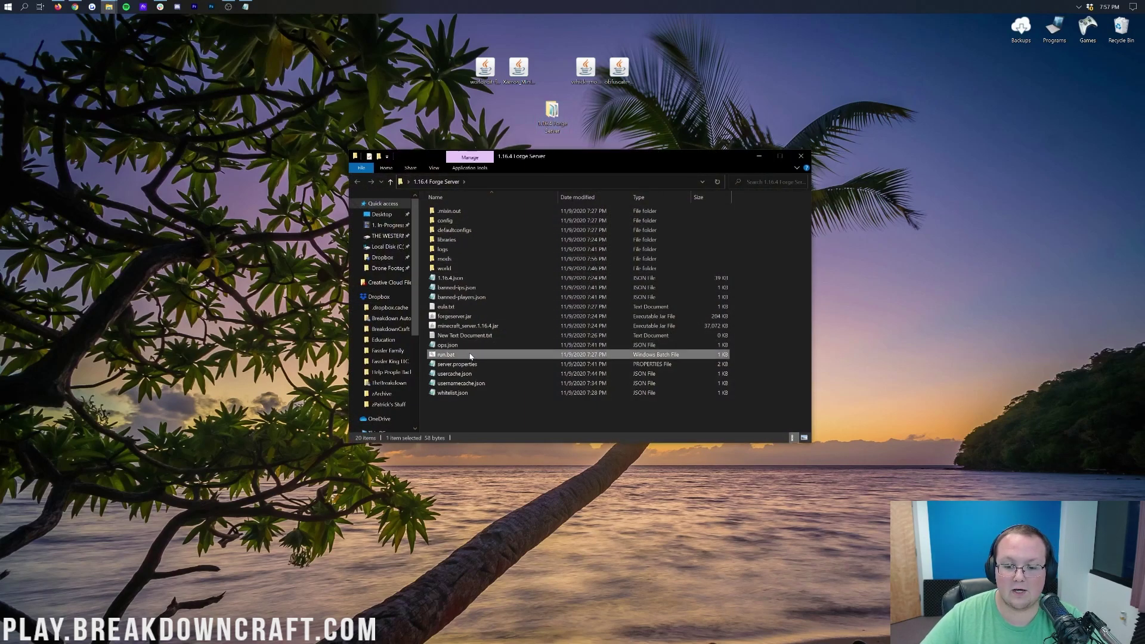
pyautogui.click(801, 156)
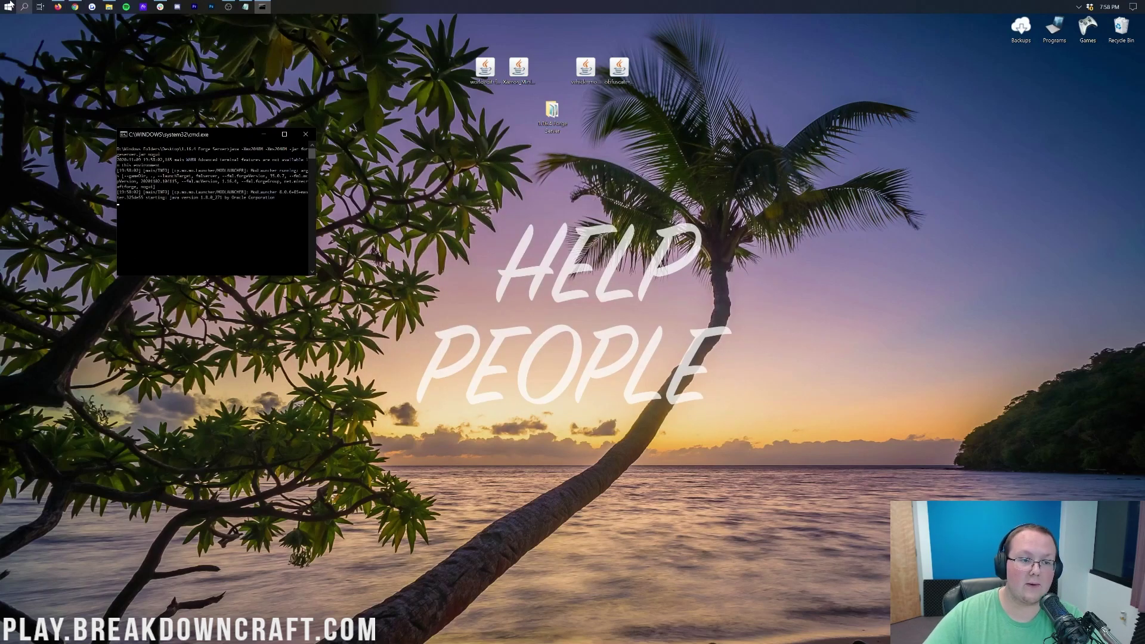
# - Search the computer for Minecraft and open the Minecraft Launcher
pyautogui.click(9, 4)
pyautogui.write('minecraft')
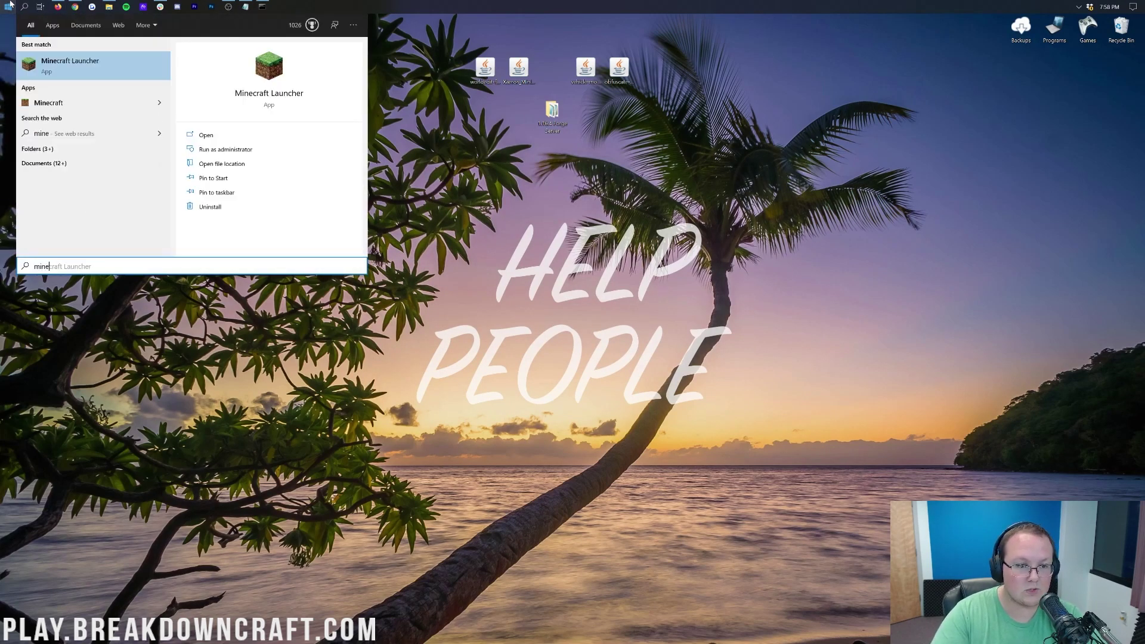
pyautogui.press('Escape')
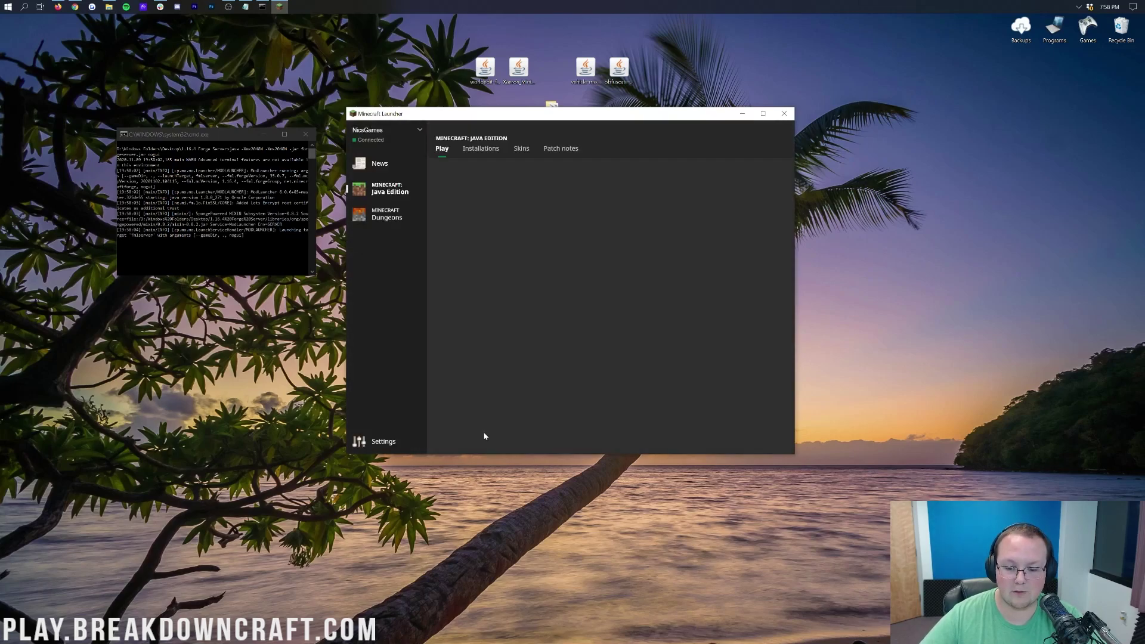
# - Select the Play.BreakdownCraft.com installation with version 1.16.4-forge-35.0.7 and launch the game
pyautogui.click(512, 449)
pyautogui.click(486, 417)
pyautogui.click(495, 444)
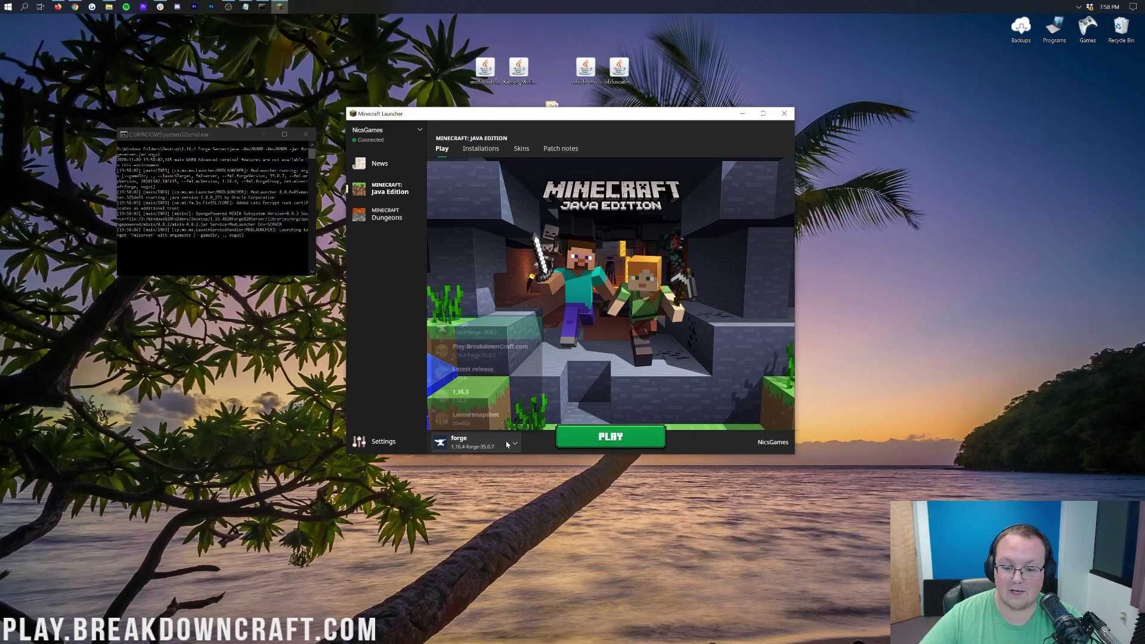
pyautogui.click(481, 325)
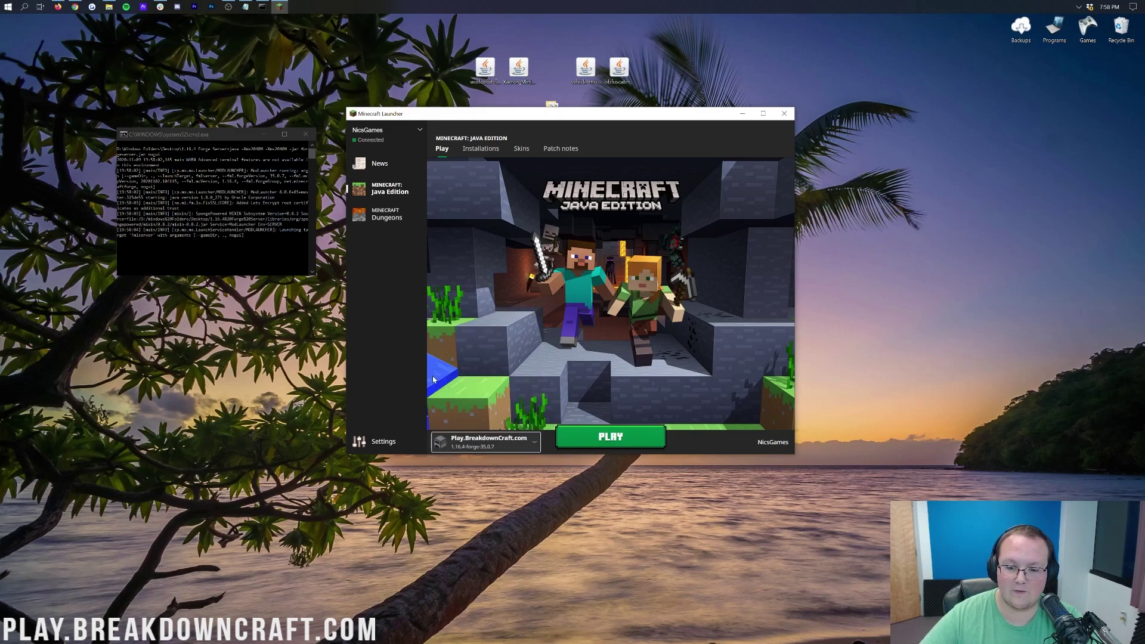
pyautogui.click(611, 438)
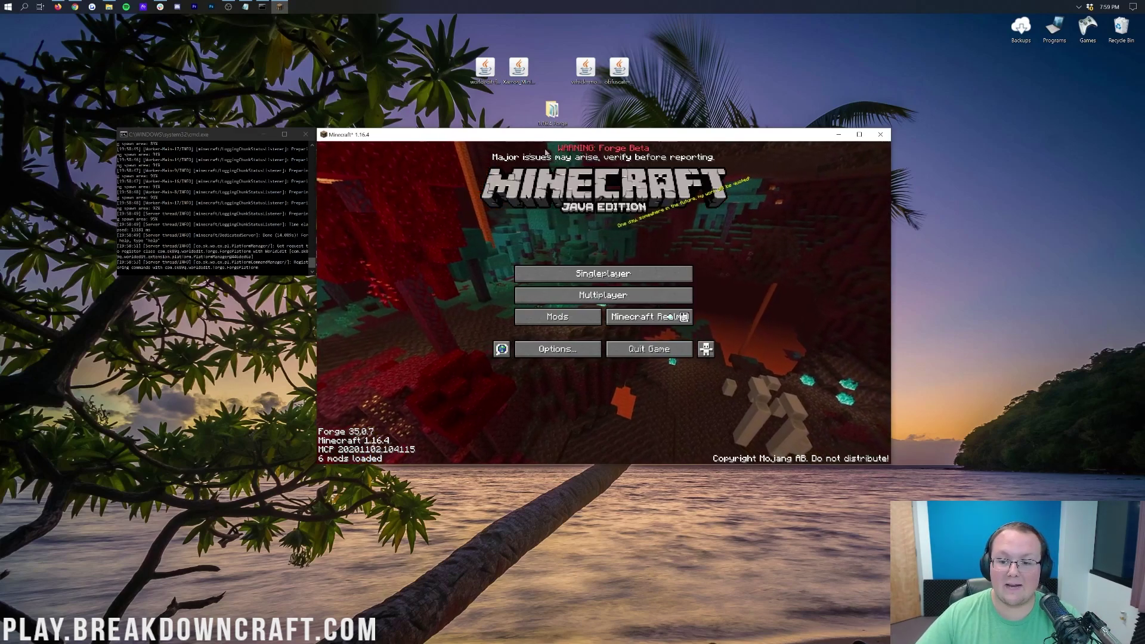
# - Check the entries for WorldEdit, Xaero's Minimap, MrCrayfish's Vehicle Mod and Obfuscate in the game's mod list, then return to the title screen
pyautogui.click(554, 315)
pyautogui.click(369, 257)
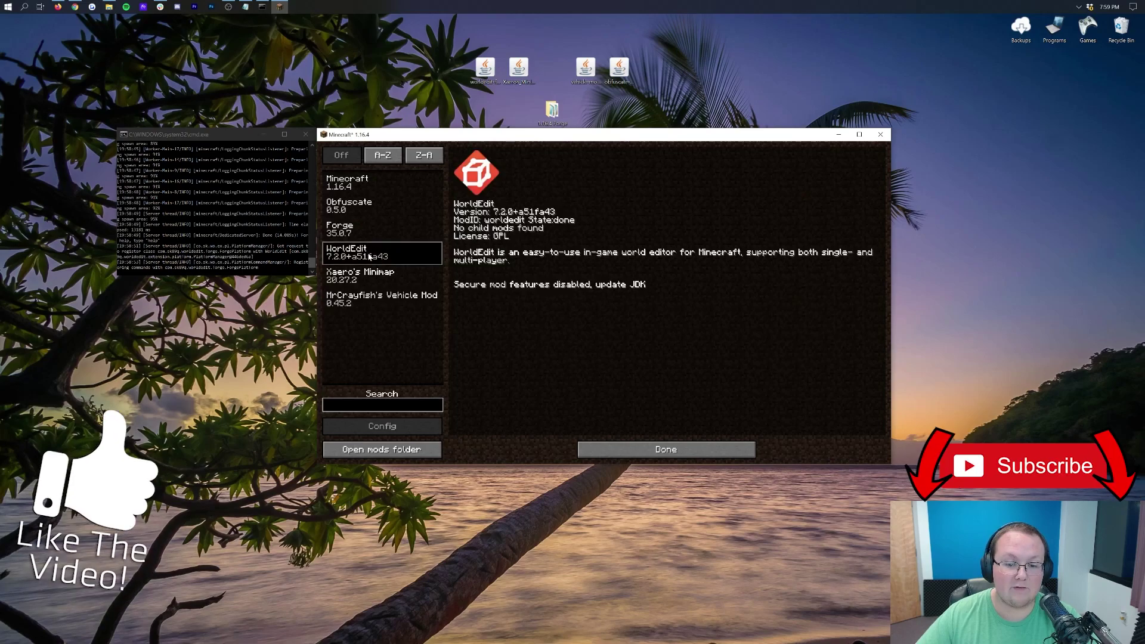
pyautogui.click(367, 279)
pyautogui.click(369, 301)
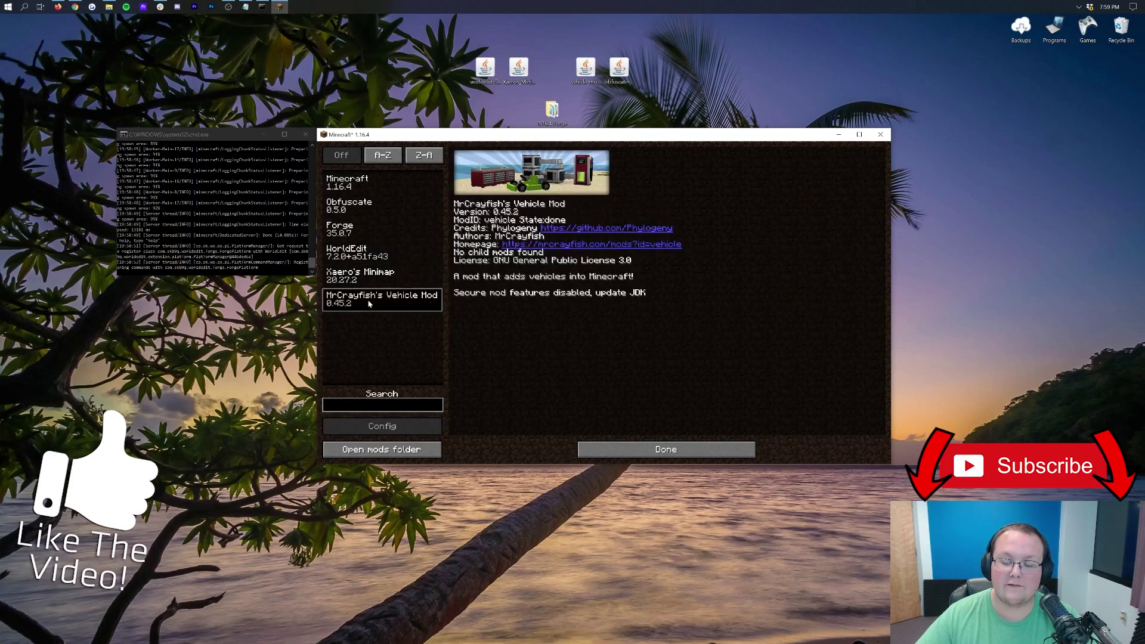
pyautogui.click(361, 207)
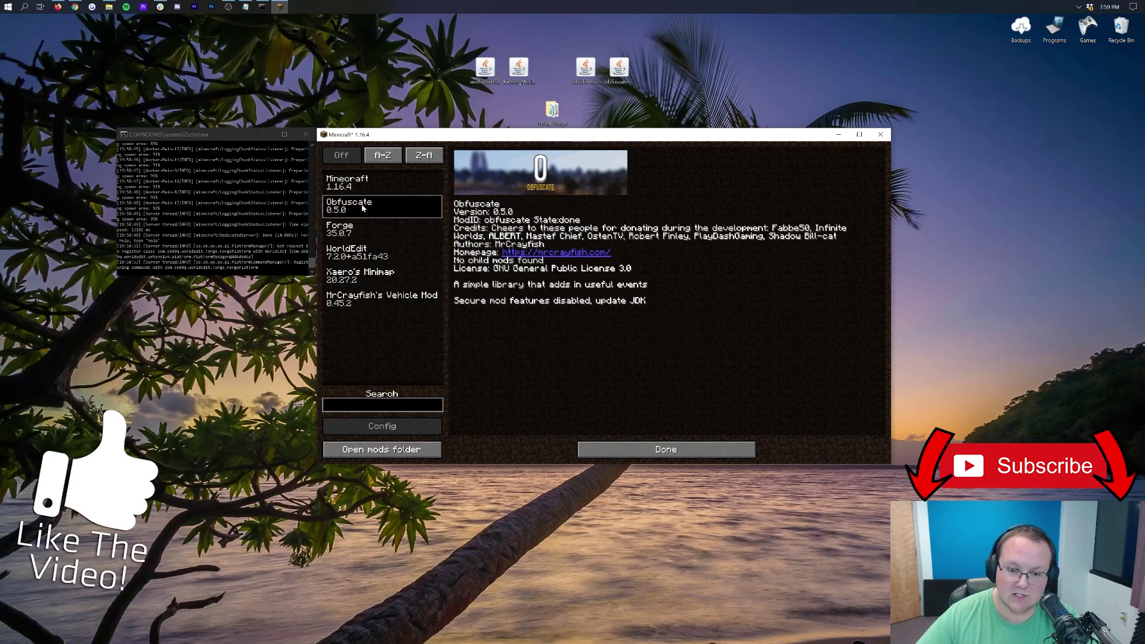
pyautogui.click(642, 453)
# - Join the multiplayer server at 192.168.1.123 through a direct connection
pyautogui.click(618, 297)
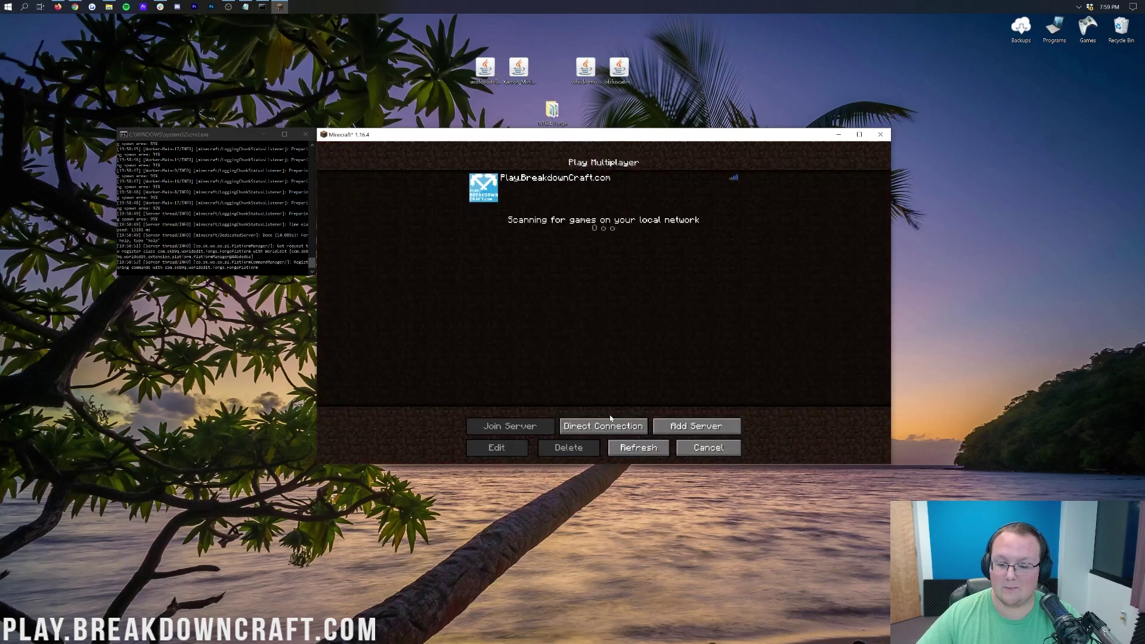
pyautogui.click(623, 428)
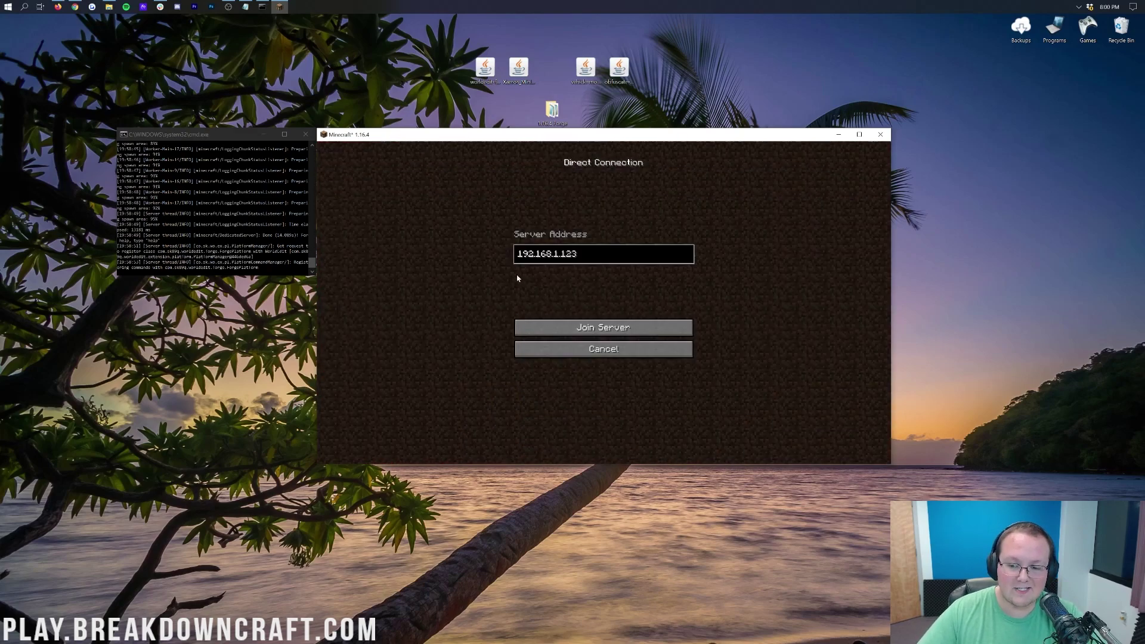
pyautogui.click(563, 328)
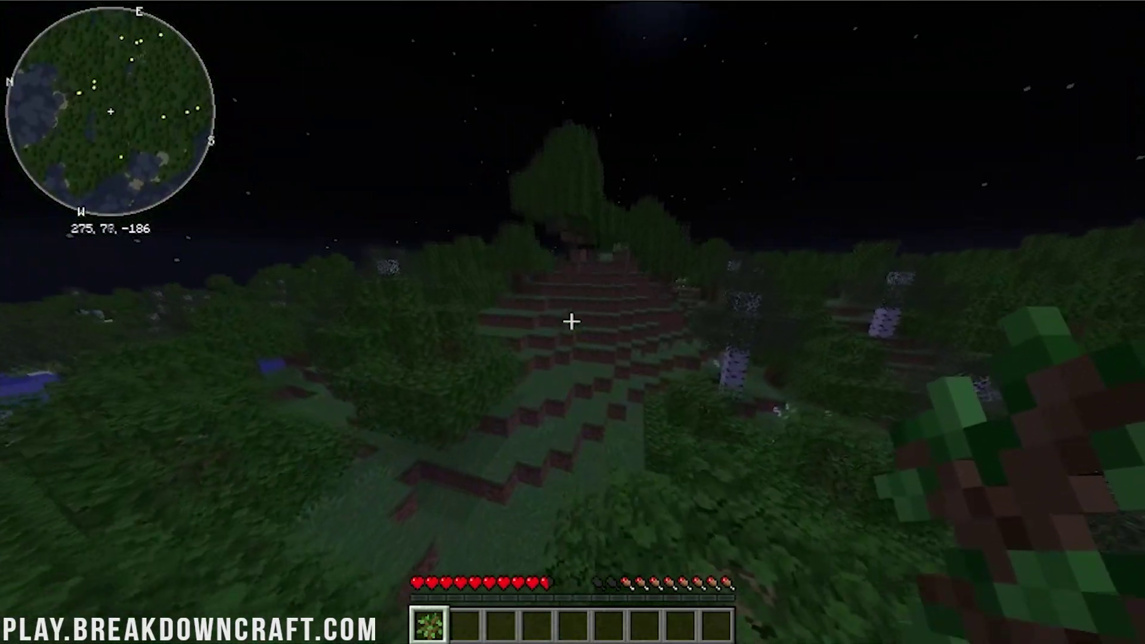
# - Change the minimap to a square shape in the Xaero's Minimap settings and return to the game
pyautogui.press('m')
pyautogui.click(884, 373)
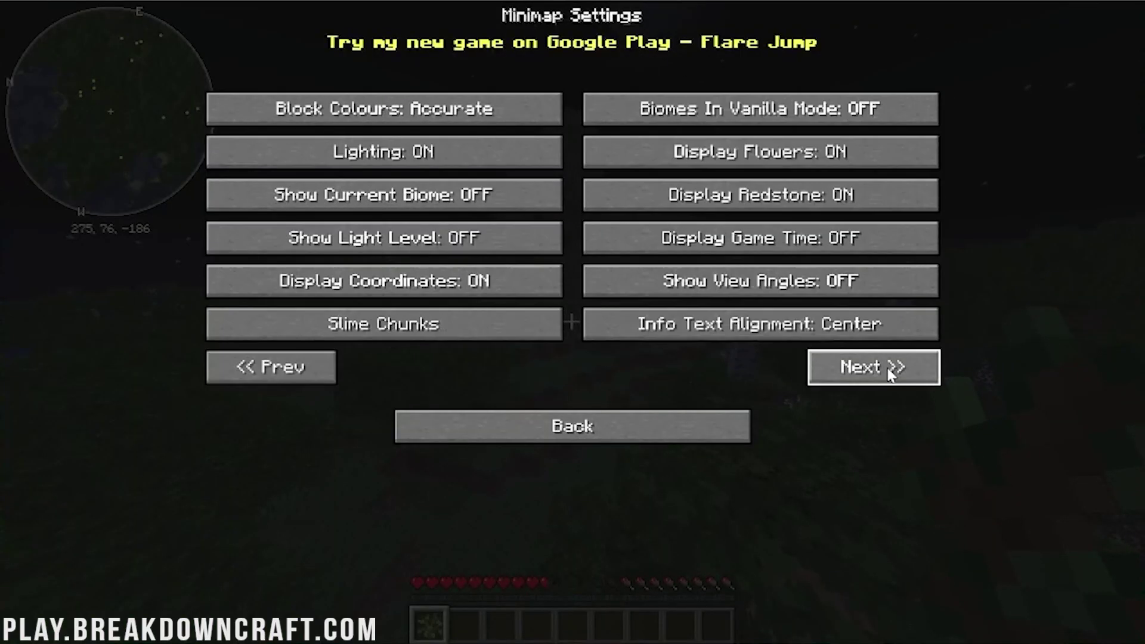
pyautogui.click(883, 373)
pyautogui.click(884, 373)
pyautogui.click(627, 381)
pyautogui.click(429, 297)
pyautogui.click(686, 425)
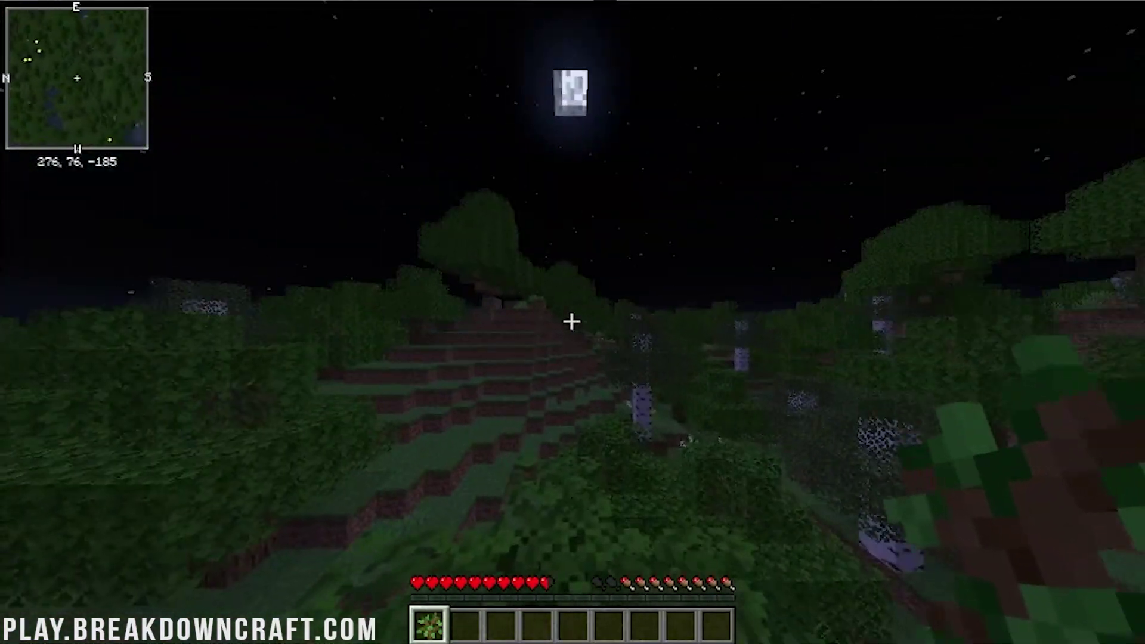
# - Try to set the world time to day with the command /time set day
pyautogui.press('/')
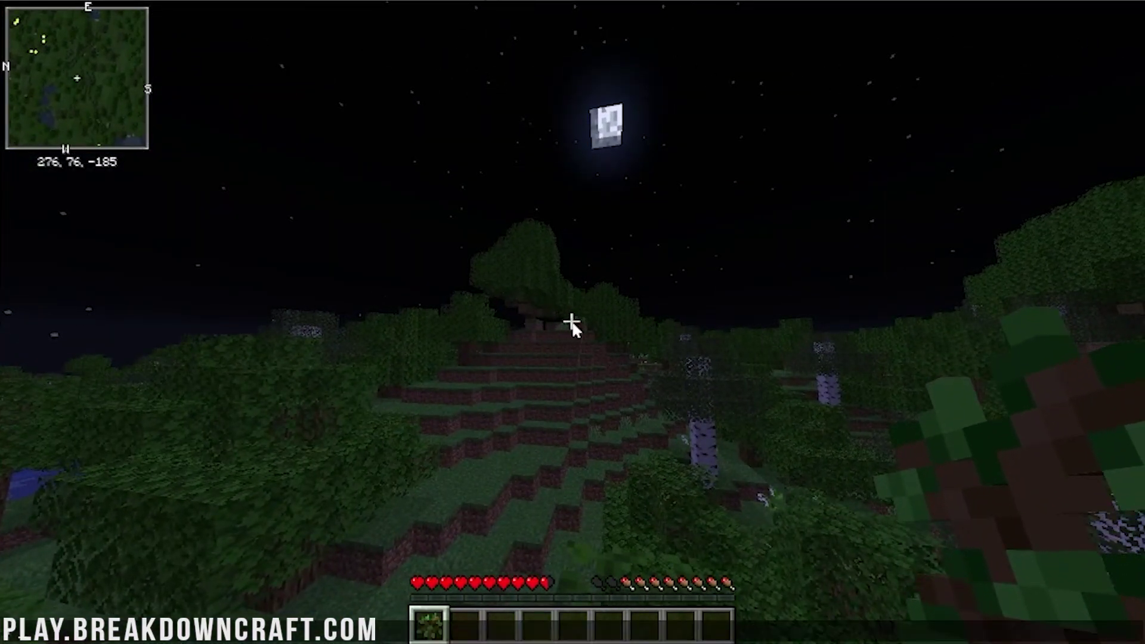
pyautogui.press('Escape')
pyautogui.press('/')
pyautogui.write('time set day')
pyautogui.press('Return')
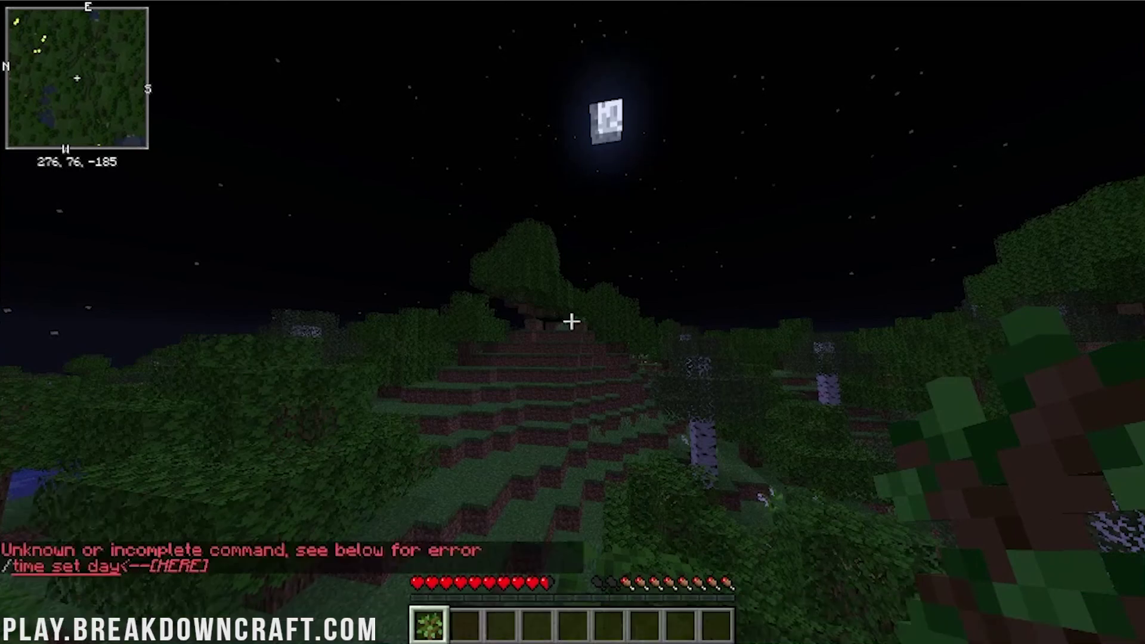
# - Grant the player operator status from the server console and set the world time to day with /time set day
pyautogui.press('/')
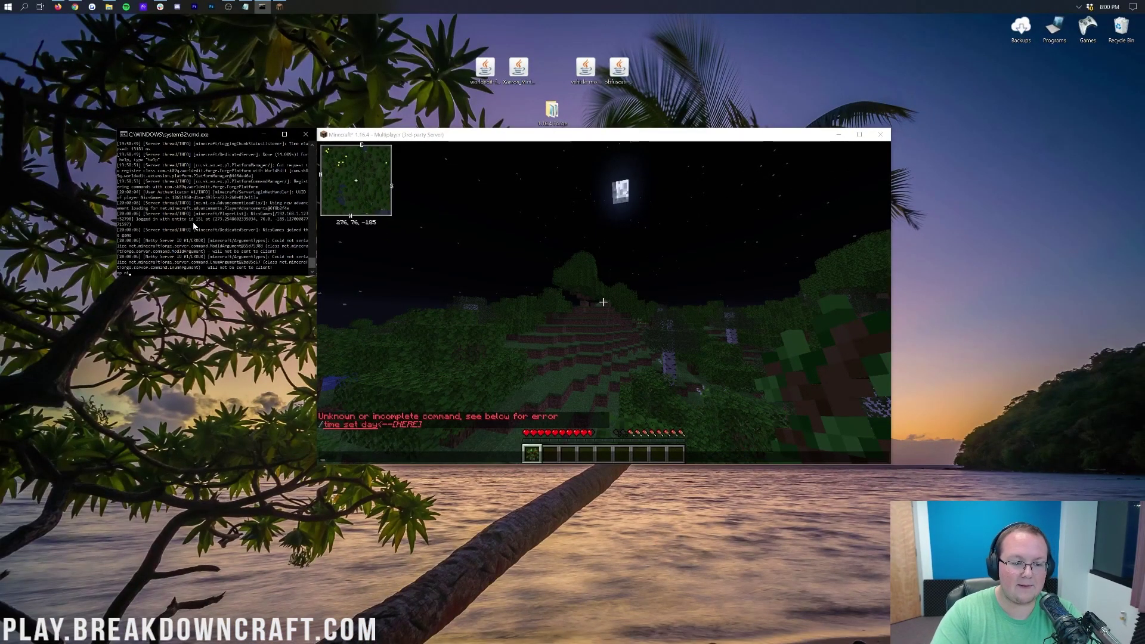
pyautogui.write('csgames')
pyautogui.press('Return')
pyautogui.click(451, 340)
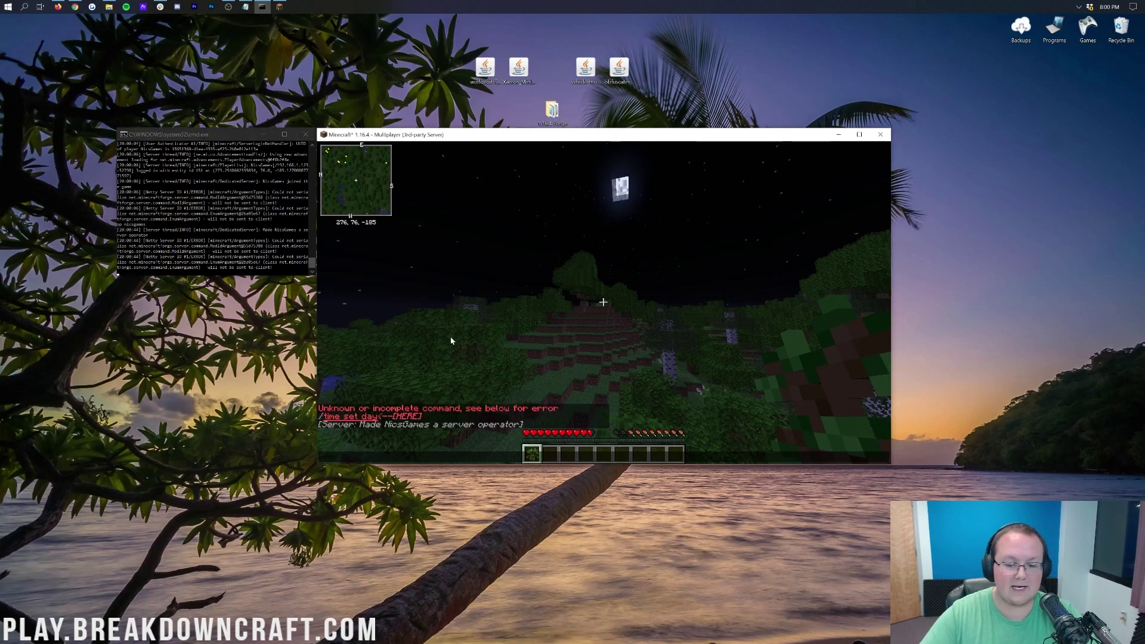
pyautogui.write('t/time set day')
pyautogui.press('Return')
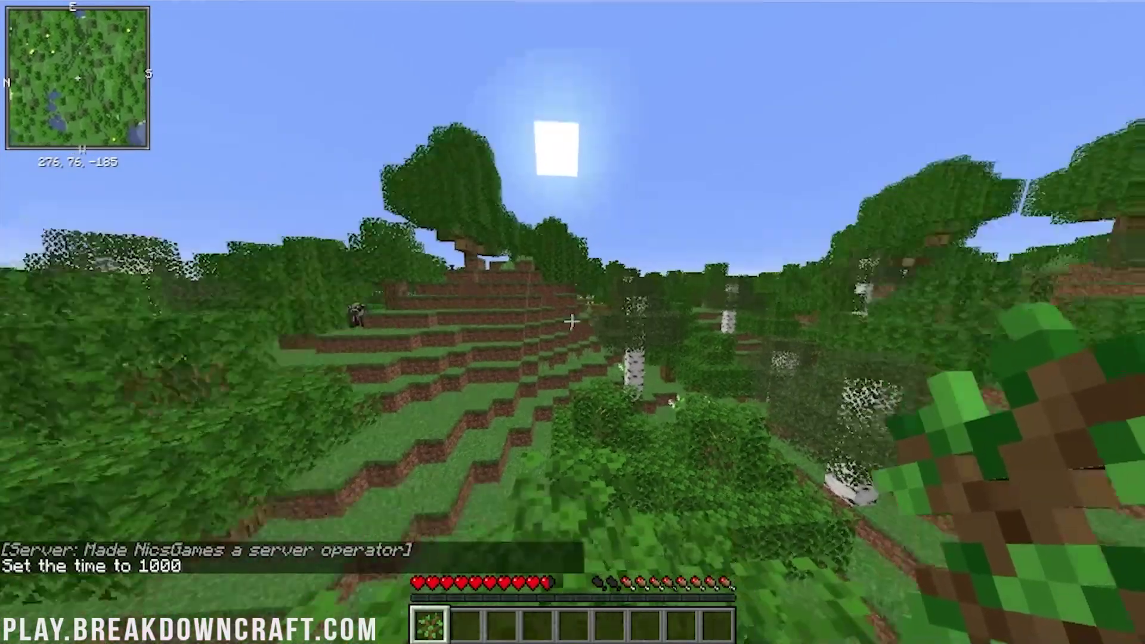
# - Get the WorldEdit selection wand with its chat command and hold it in hand
pyautogui.moveTo(573, 322)
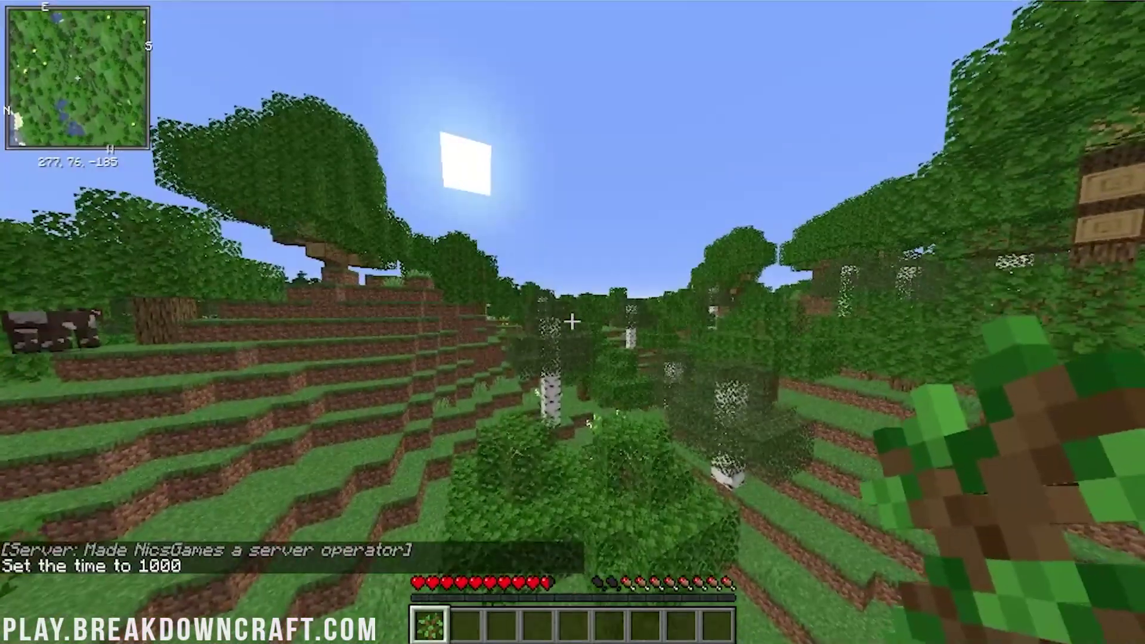
pyautogui.press('/')
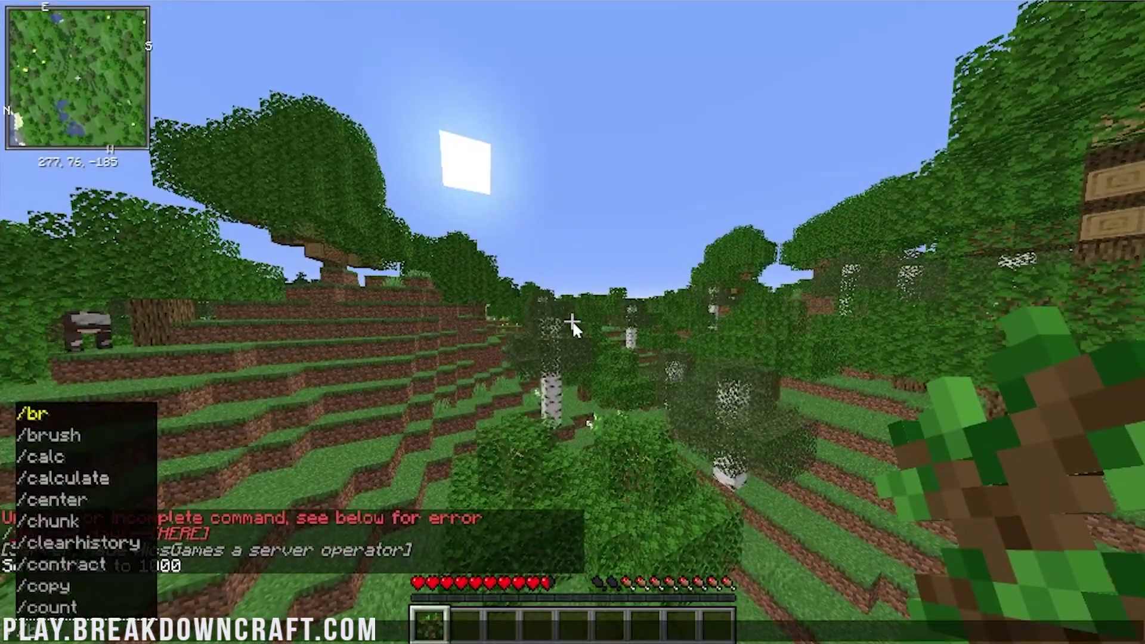
pyautogui.press('Escape')
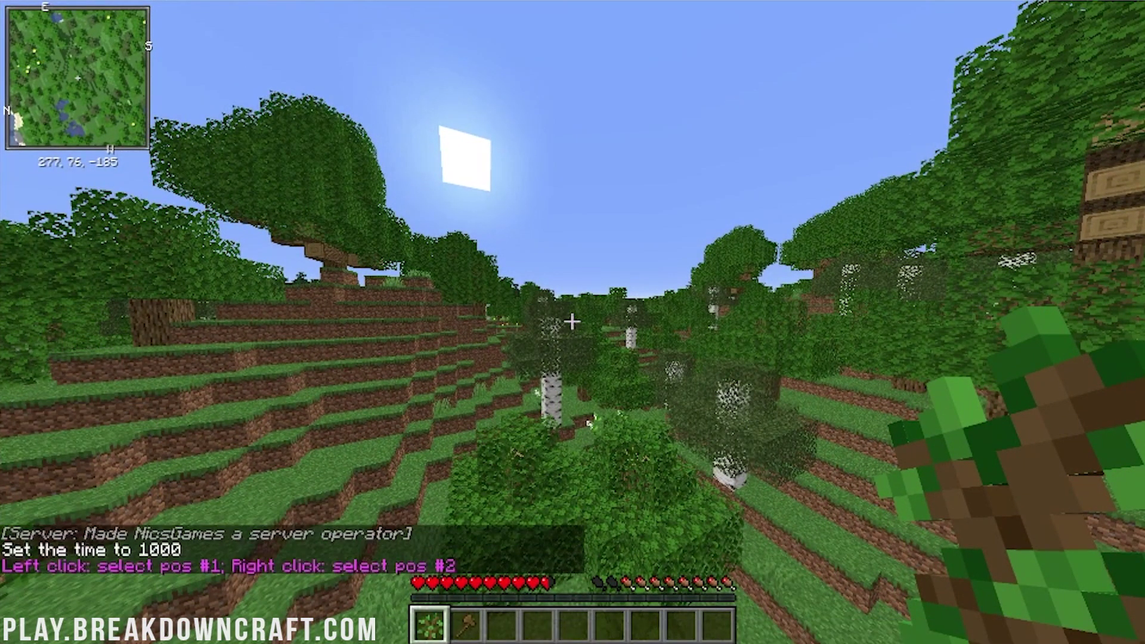
pyautogui.press('2')
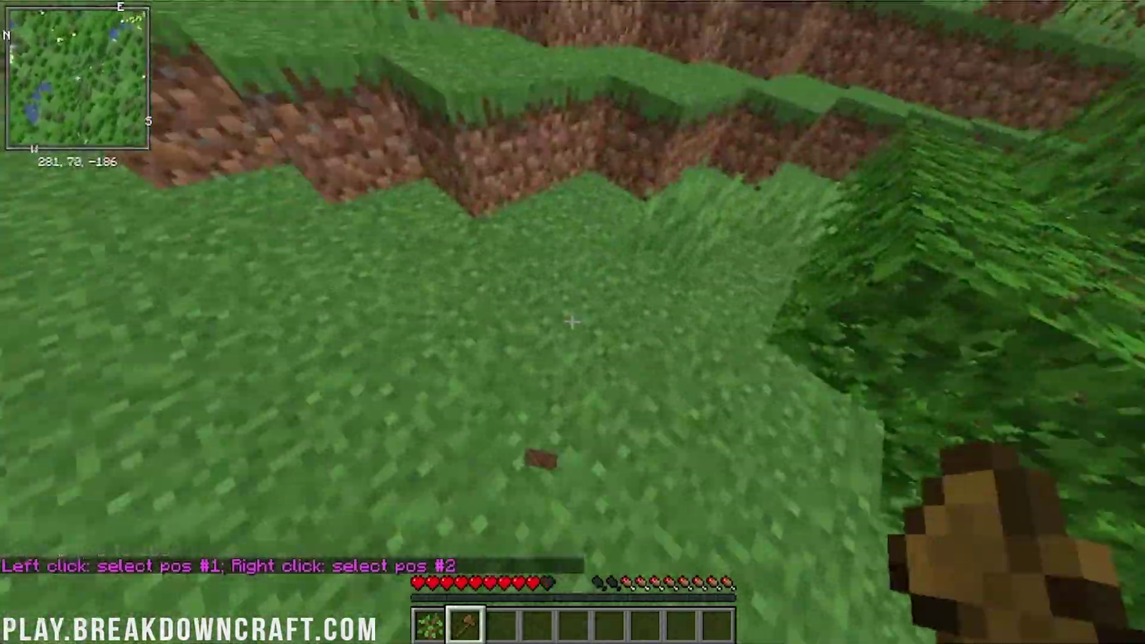
# - Mark a WorldEdit region with the wand, from first position (282, 69, -187) to second position (269, 69, -204)
pyautogui.click(573, 322)
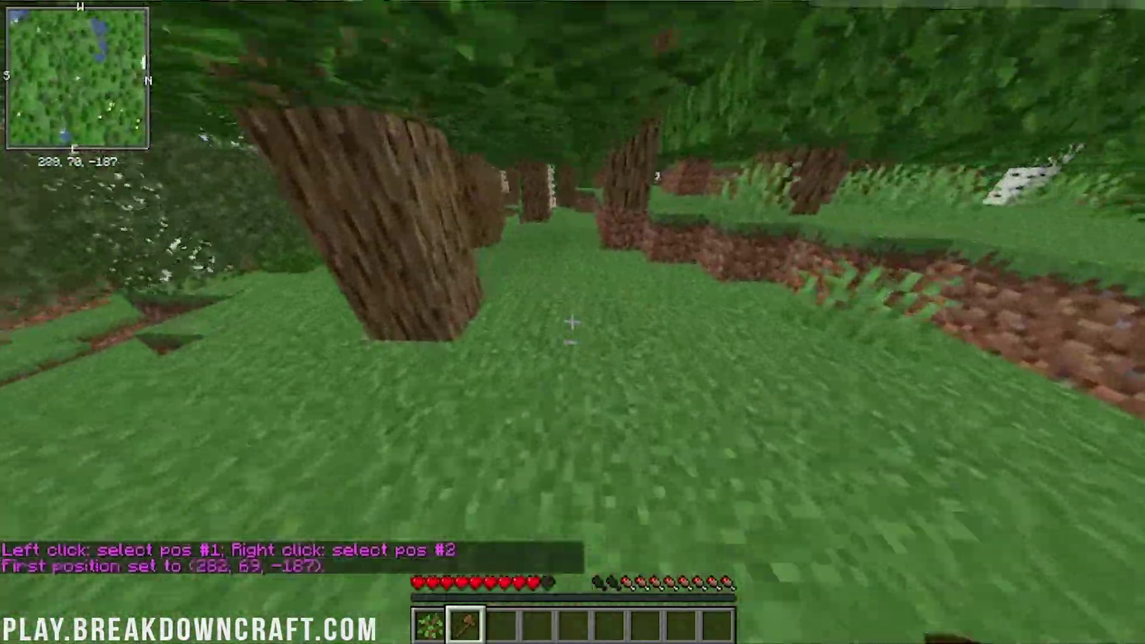
pyautogui.press('w')
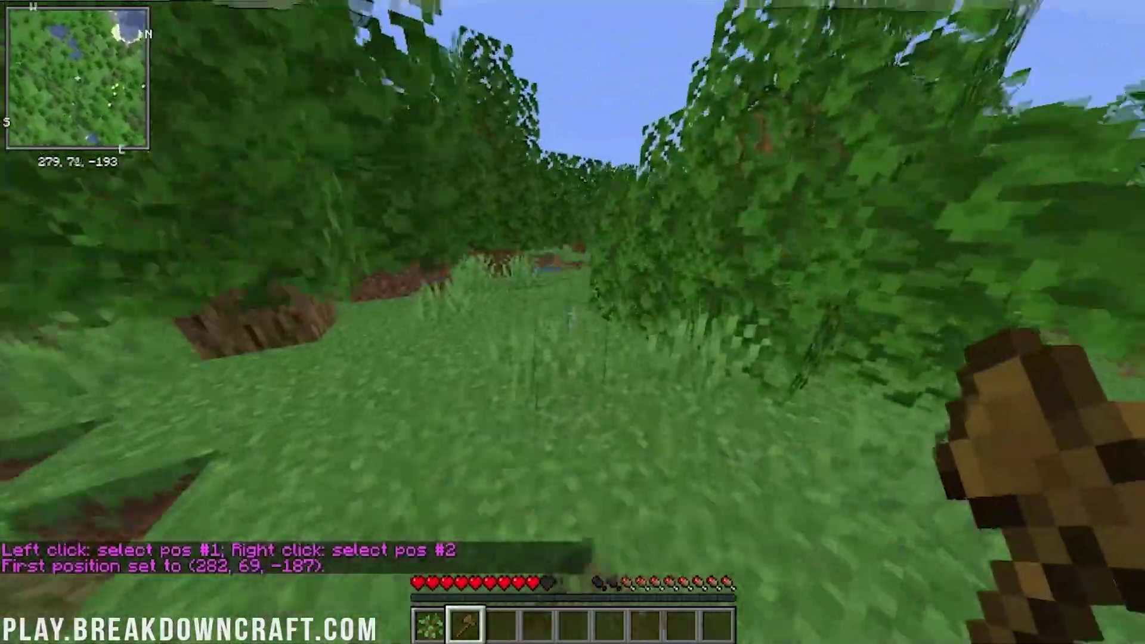
pyautogui.press('w')
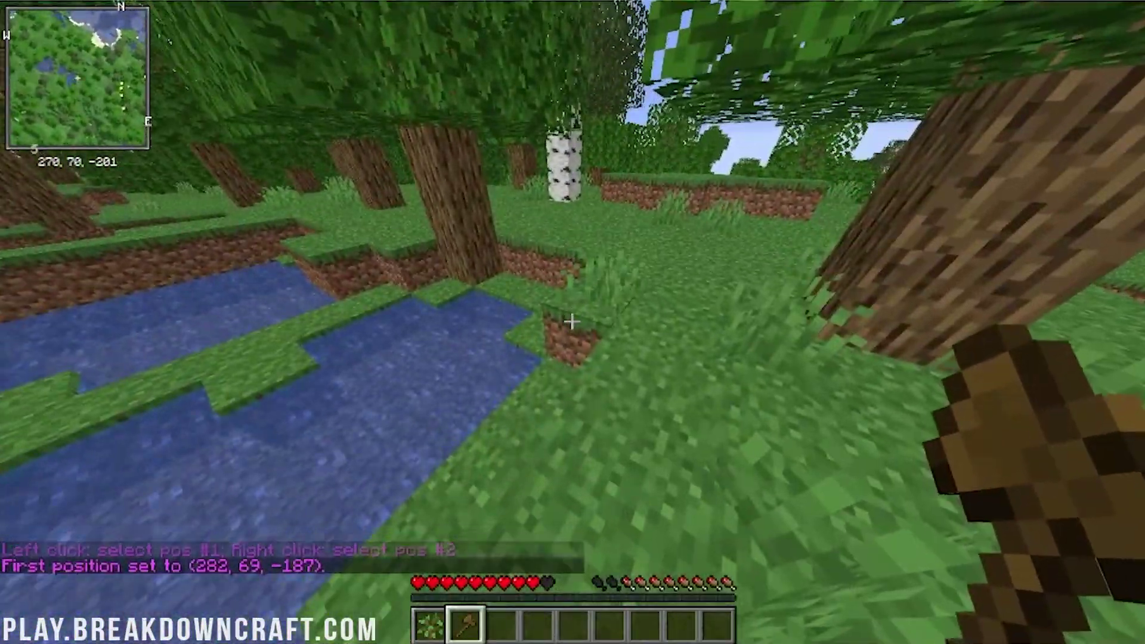
pyautogui.rightClick(572, 322)
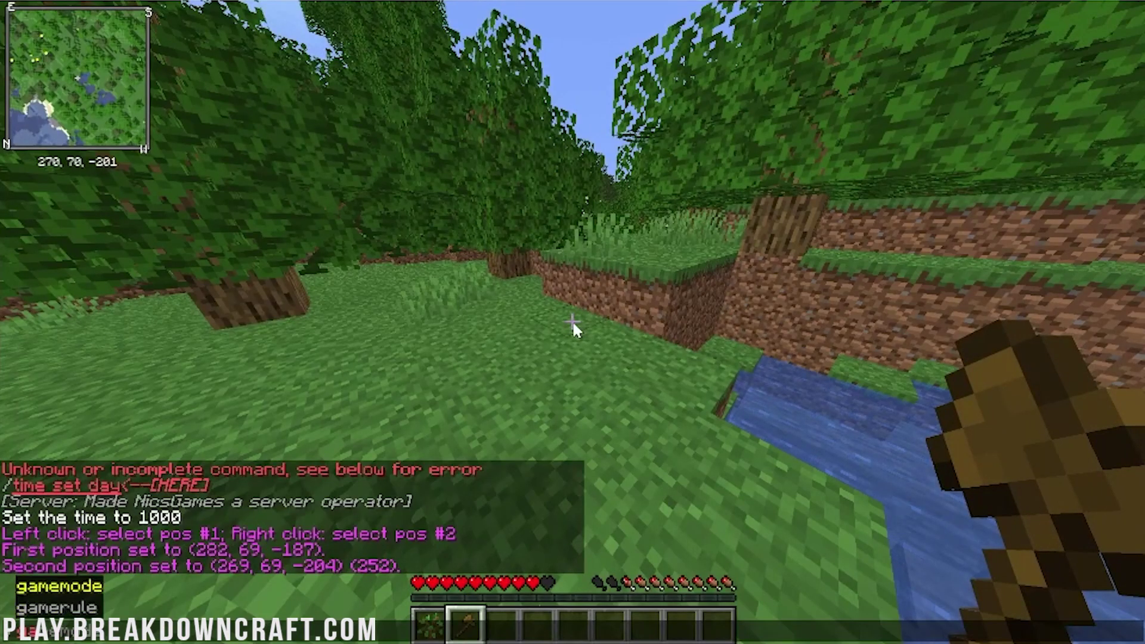
# - Switch the player's own game mode to creative and fly up above the selected region
pyautogui.write('emode c')
pyautogui.press('Return')
pyautogui.press('space')
pyautogui.press('space')
pyautogui.press('space')
# - Replace the grass_block blocks in the selected region with gold blocks using a WorldEdit command
pyautogui.press('/')
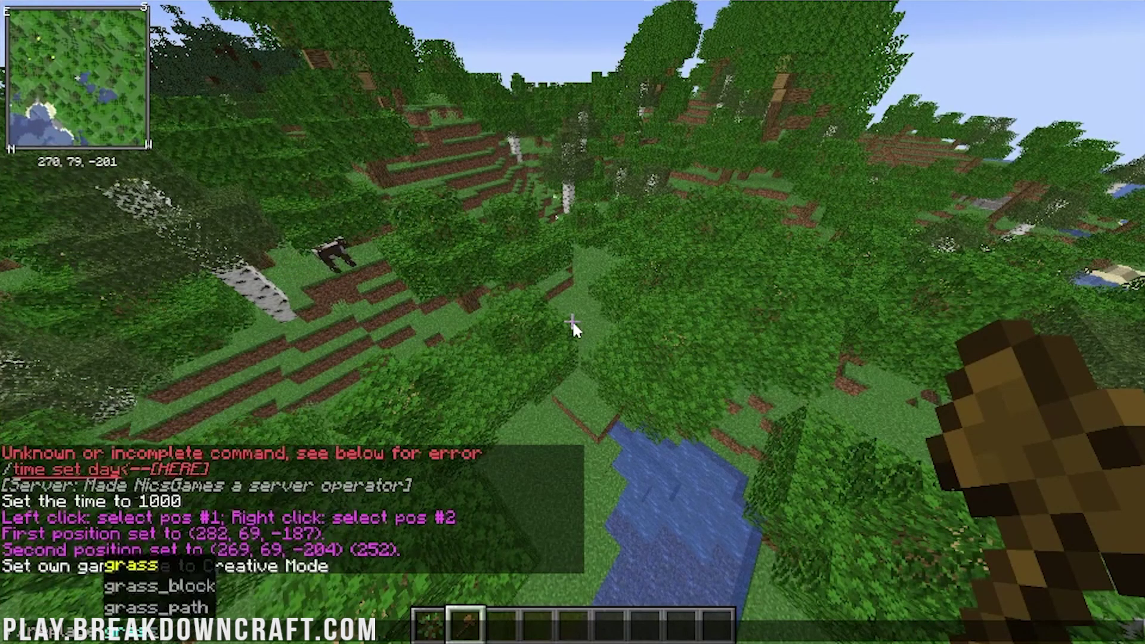
pyautogui.press('Tab')
pyautogui.press('Return')
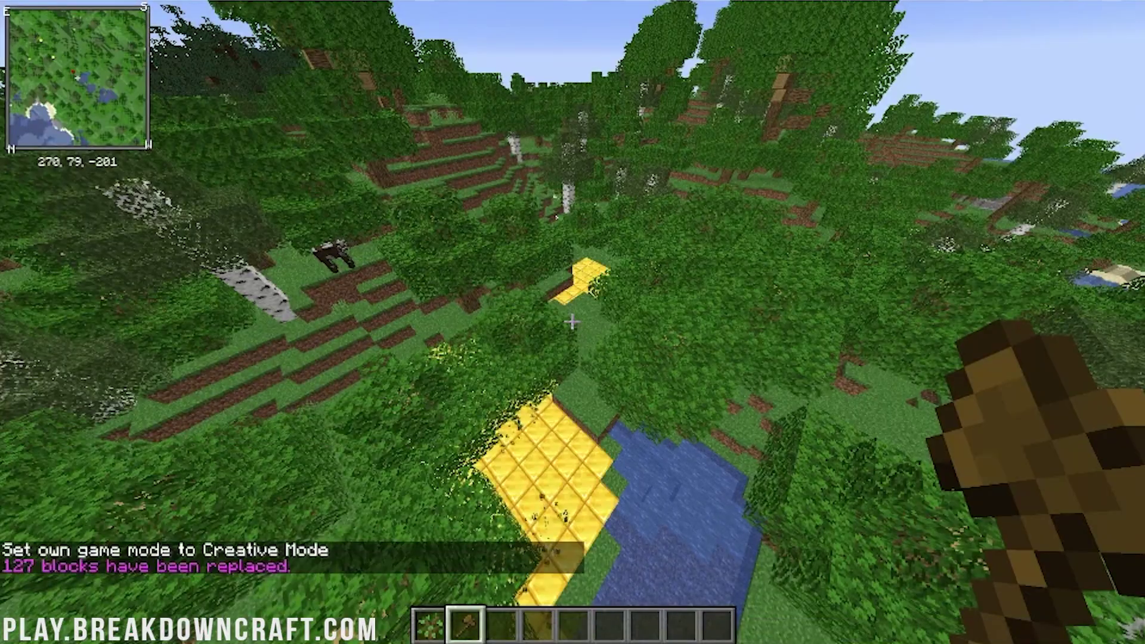
# - Fly to an open grassy clearing and put a Dirt Bike vehicle crate from MrCrayfish's Vehicle Mod in the hotbar
pyautogui.press('w')
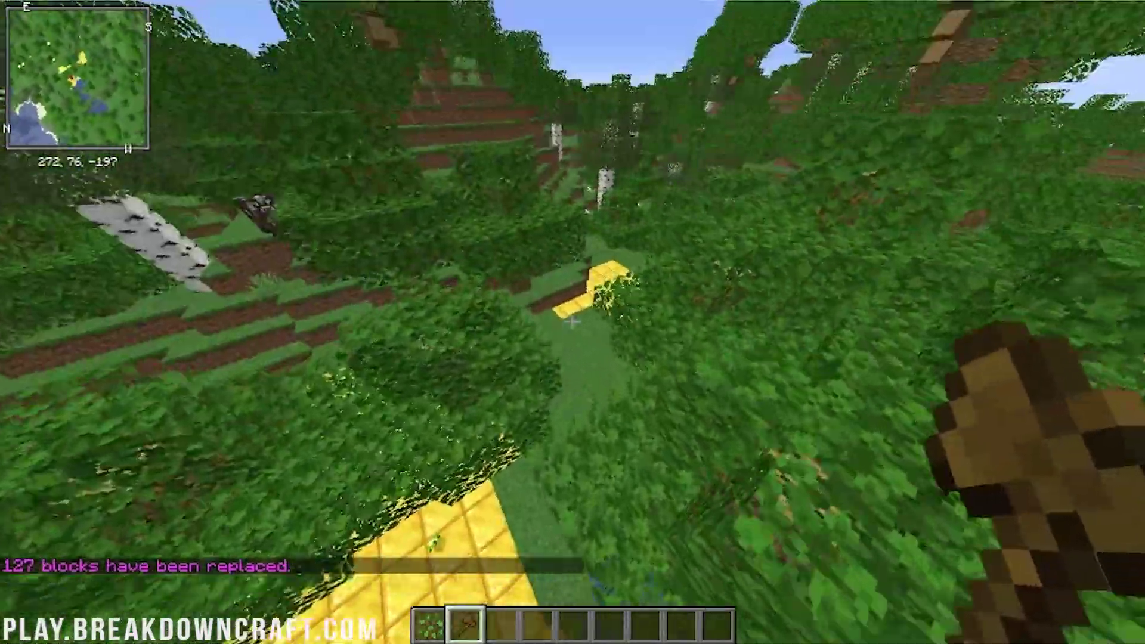
pyautogui.press('w')
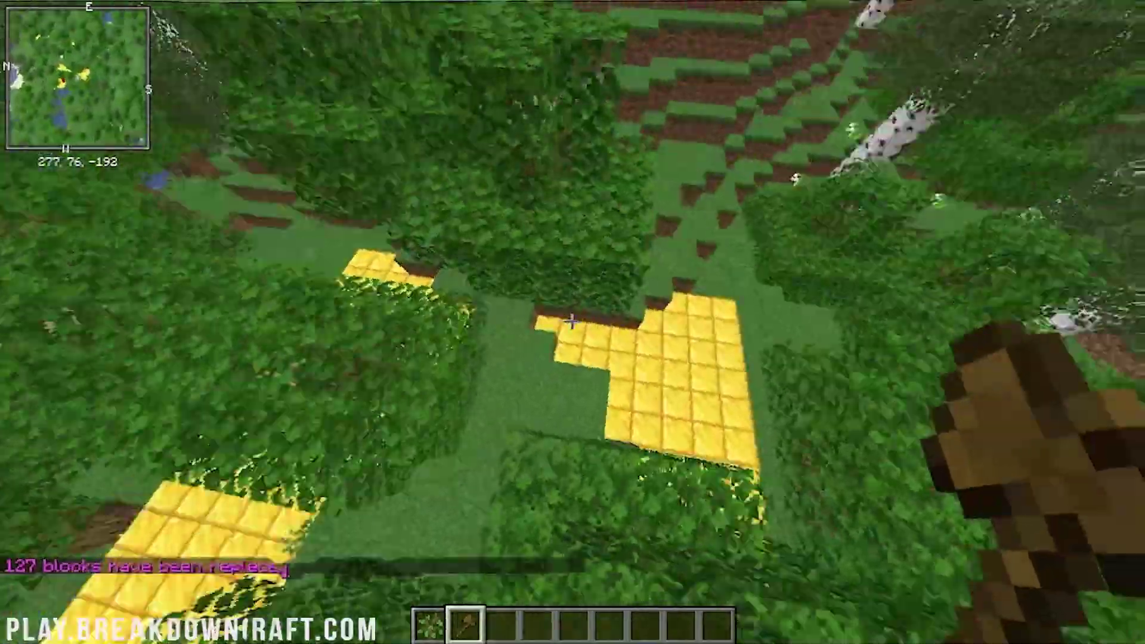
pyautogui.press('w')
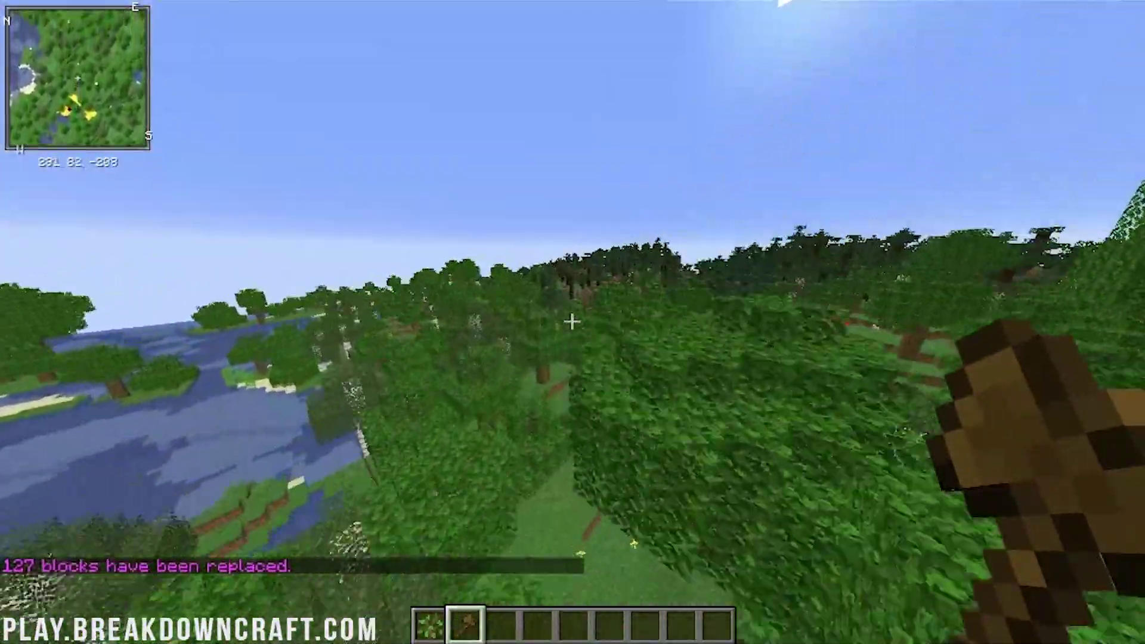
pyautogui.press('w')
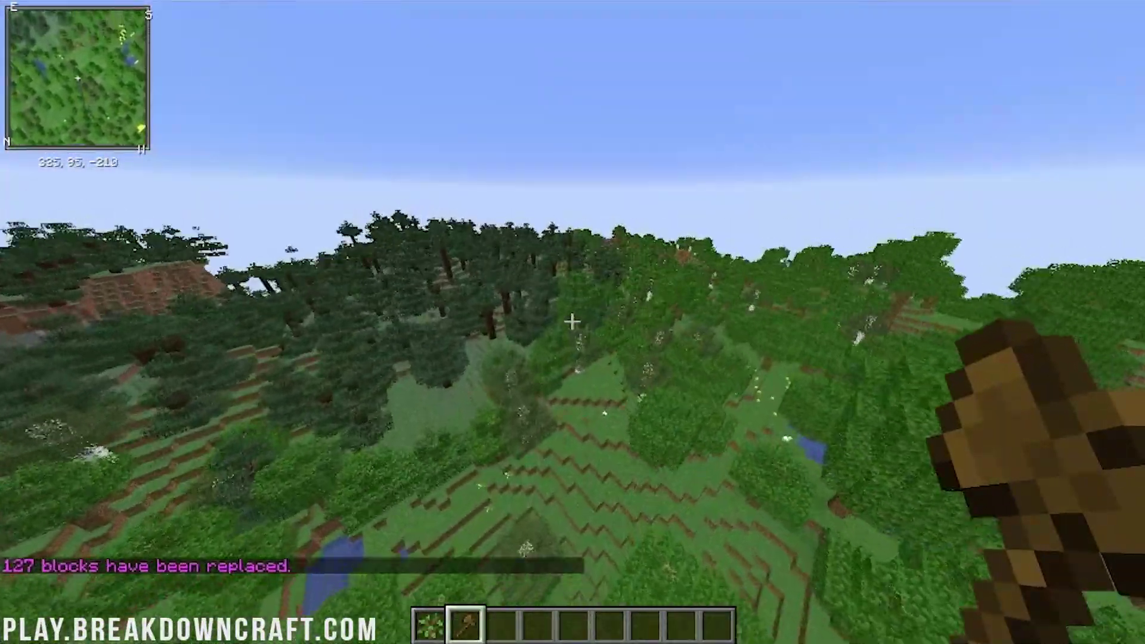
pyautogui.press('w')
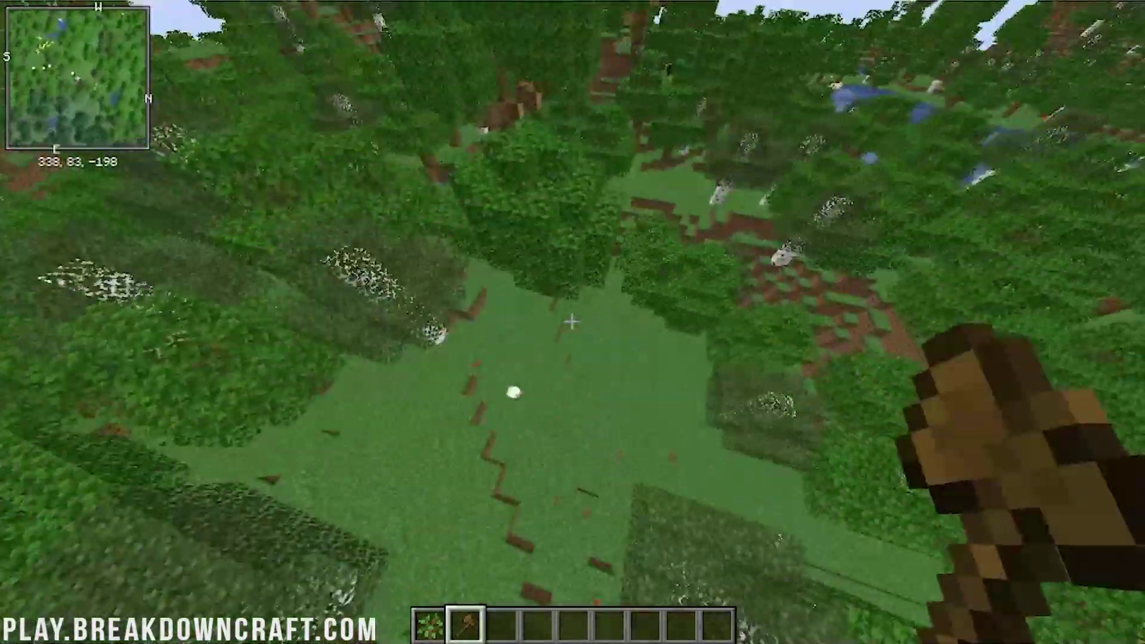
pyautogui.press('e')
pyautogui.click(729, 127)
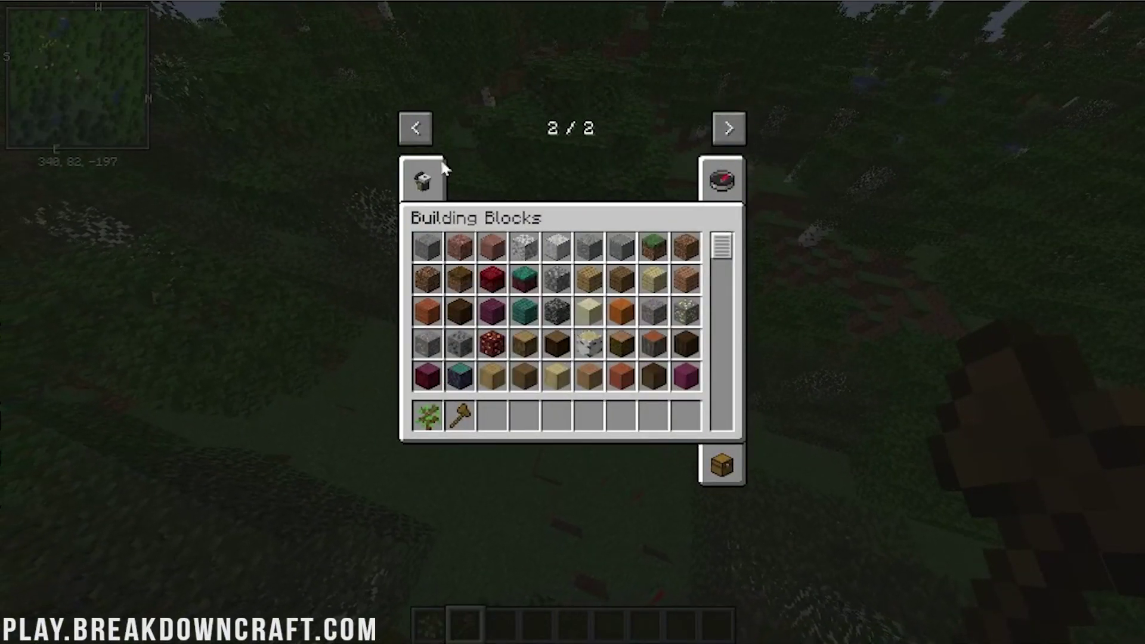
pyautogui.click(422, 178)
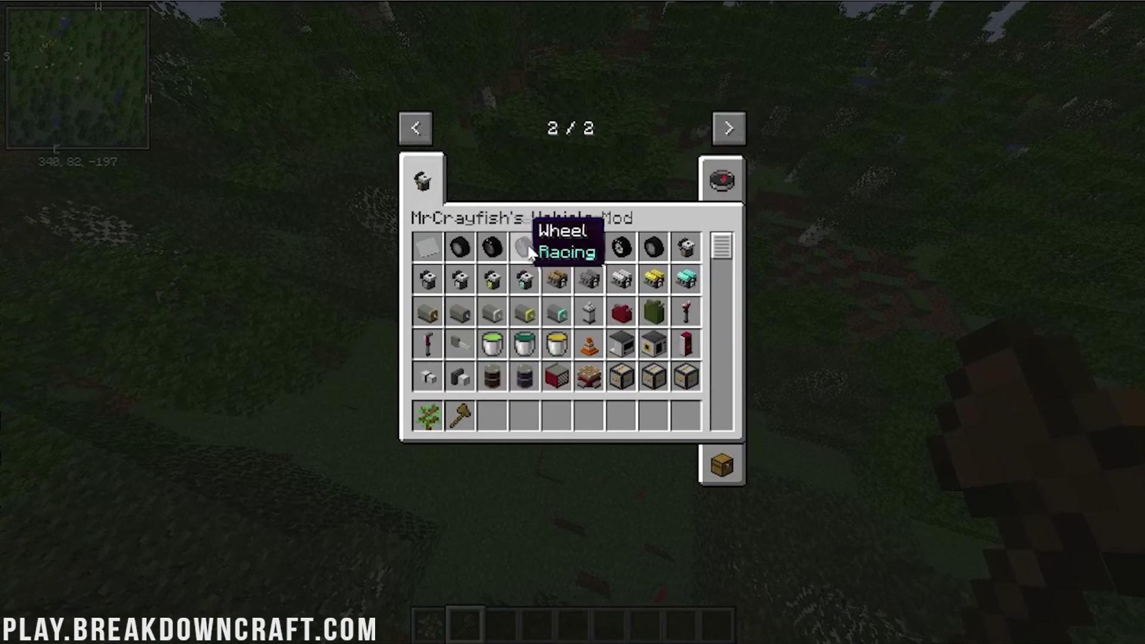
pyautogui.scroll(-3, 642, 253)
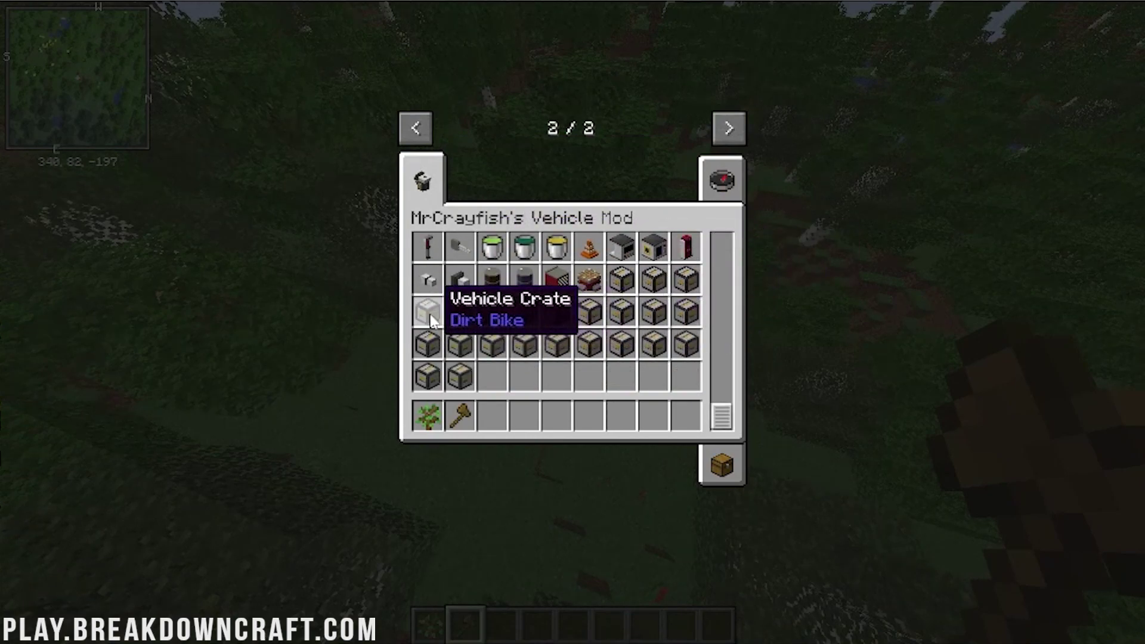
pyautogui.press('e')
pyautogui.press('1')
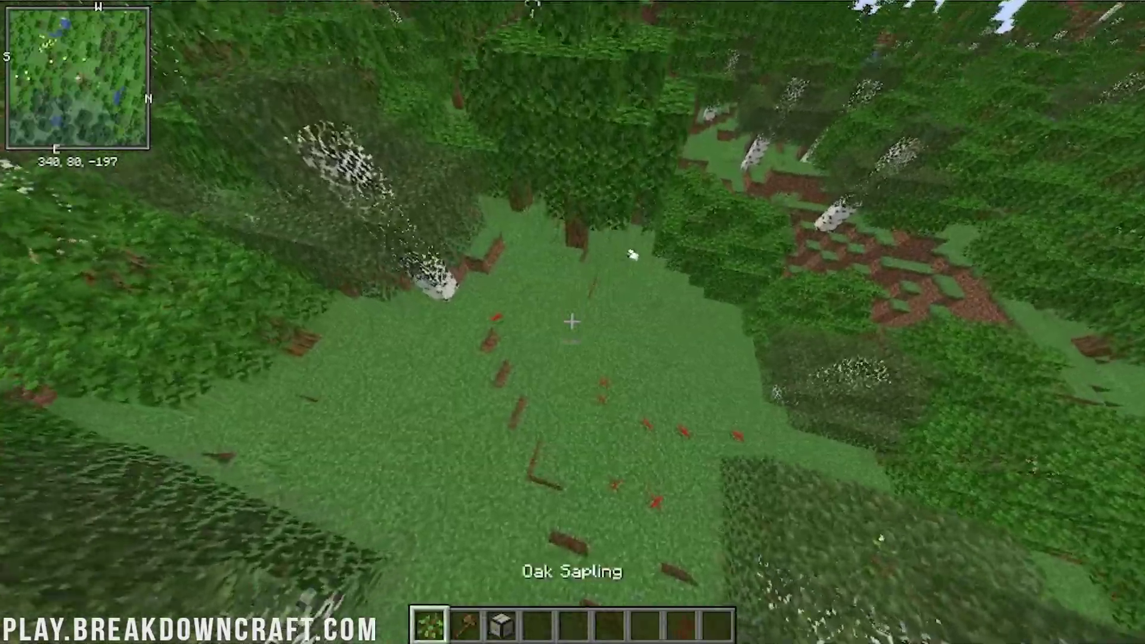
# - Place the Dirt Bike crate on the grass in the clearing and approach the unpacked bike
pyautogui.press('3')
pyautogui.rightClick(572, 322)
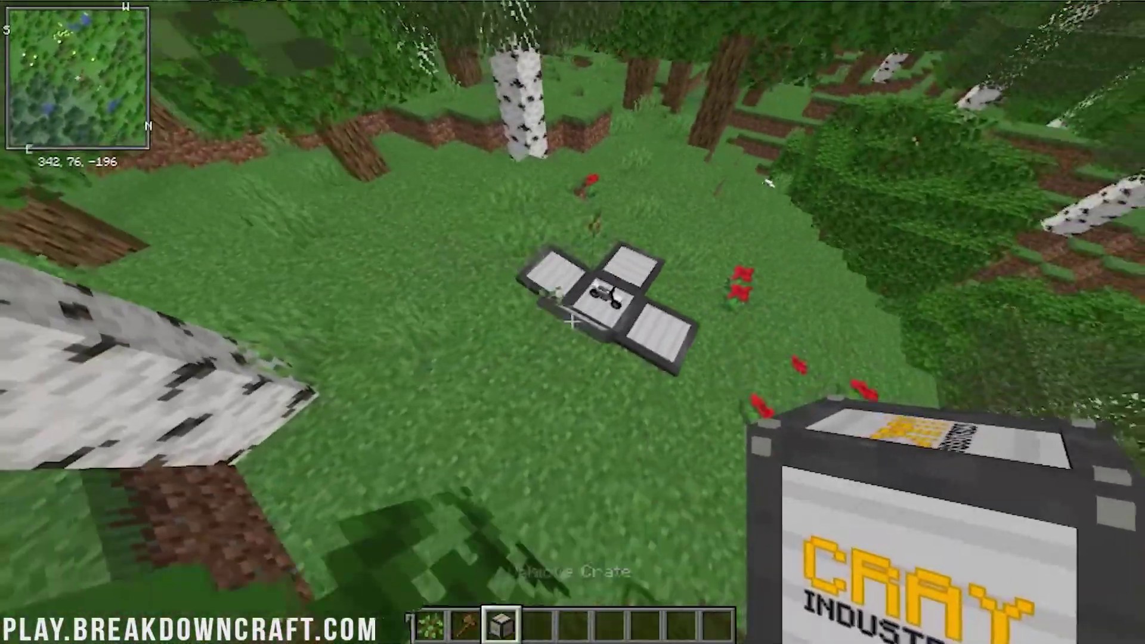
pyautogui.press('w')
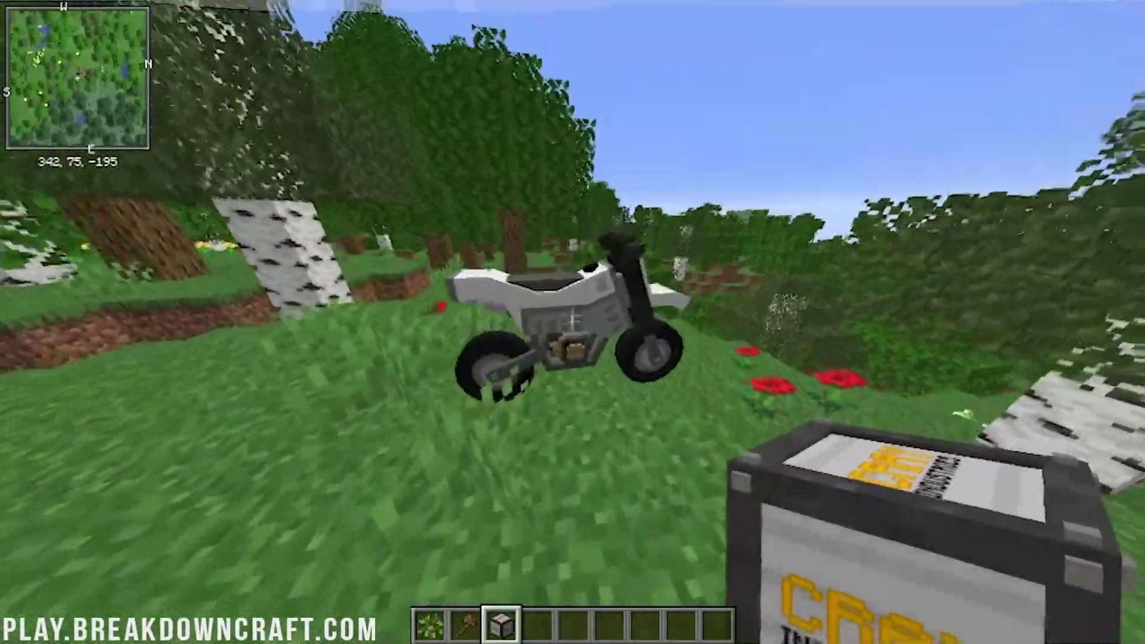
# - Take a small car's vehicle crate from the MrCrayfish's Vehicle Mod items and place it on the grass to unpack it
pyautogui.press('e')
pyautogui.scroll(-3, 649, 388)
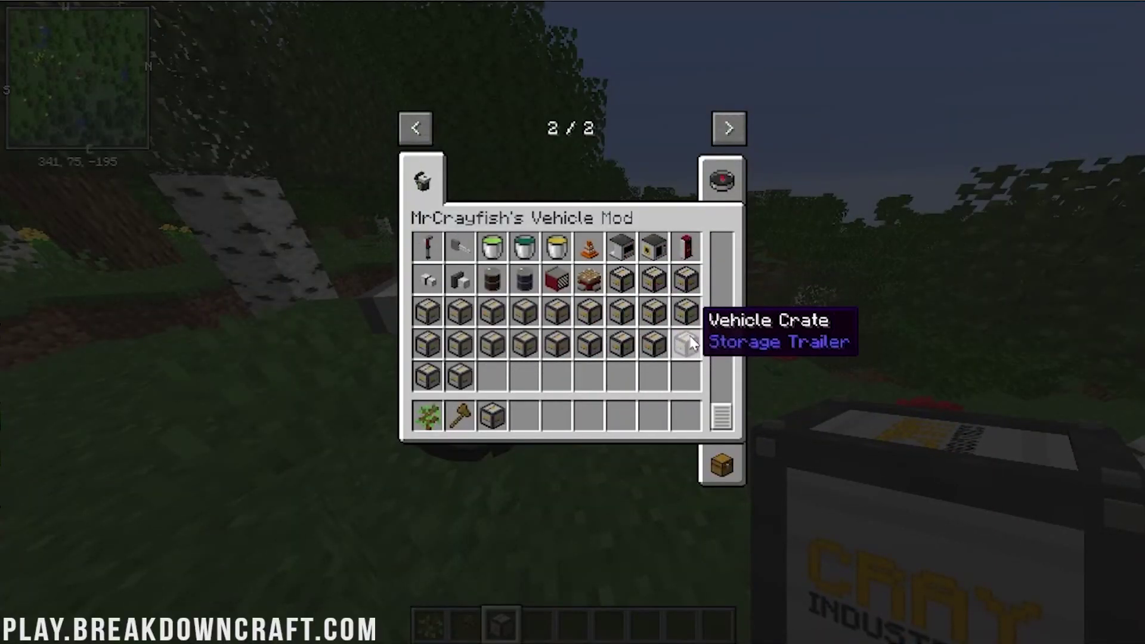
pyautogui.click(566, 345)
pyautogui.click(589, 416)
pyautogui.press('e')
pyautogui.scroll(-2, 572, 322)
pyautogui.scroll(-1, 572, 322)
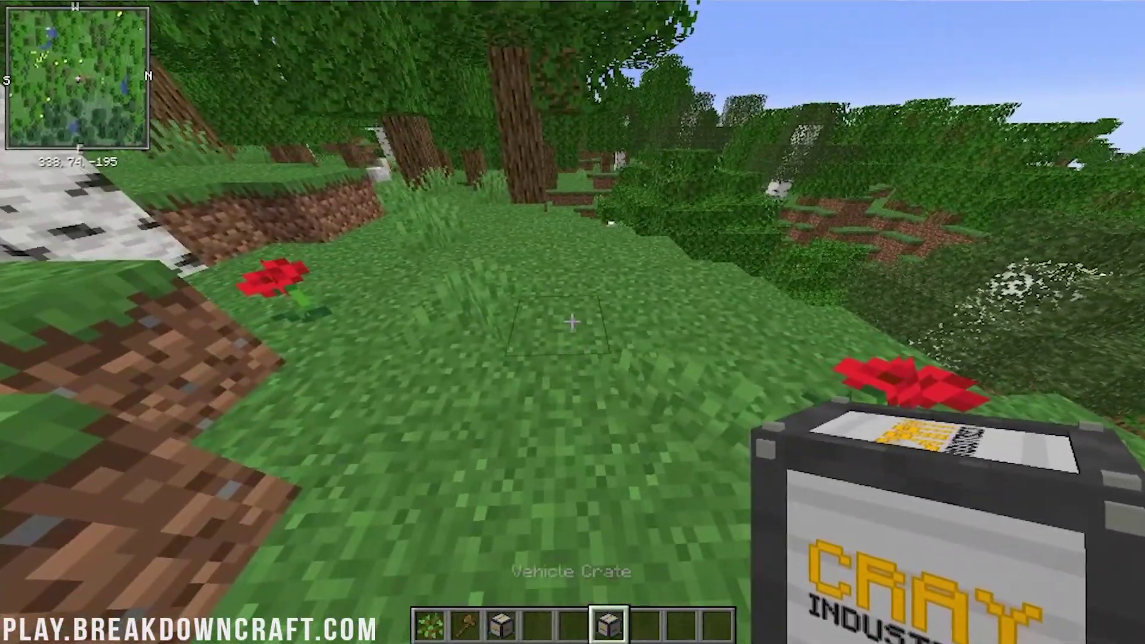
pyautogui.rightClick(573, 322)
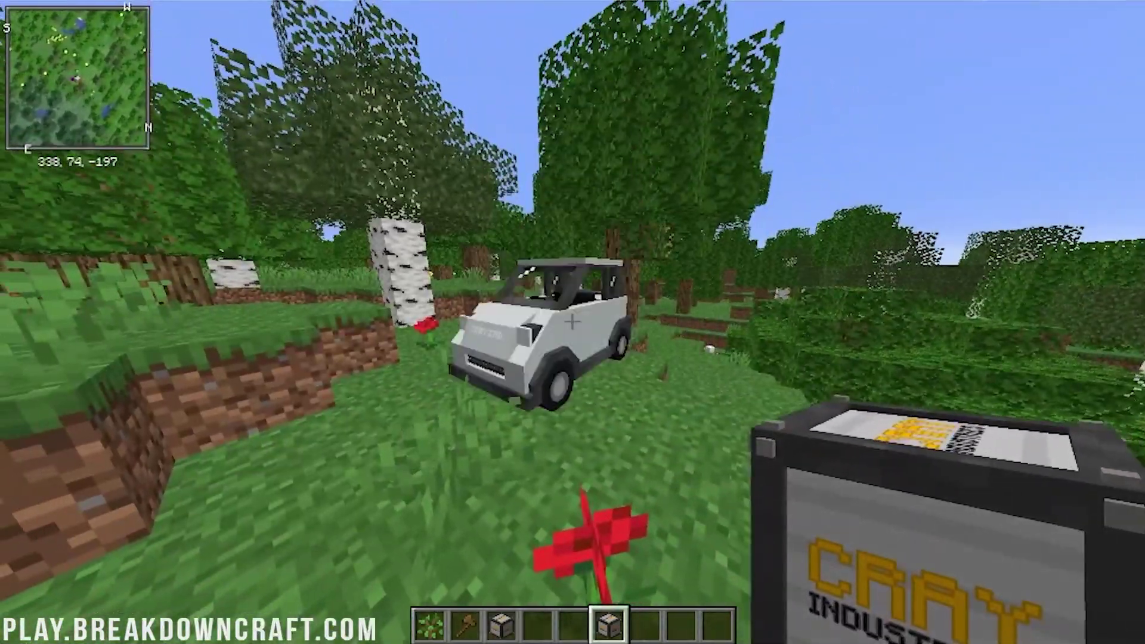
# - Add the vehicle crate listed just before the Vehicle Trailer and the Dune Buggy crate to the hotbar
pyautogui.press('e')
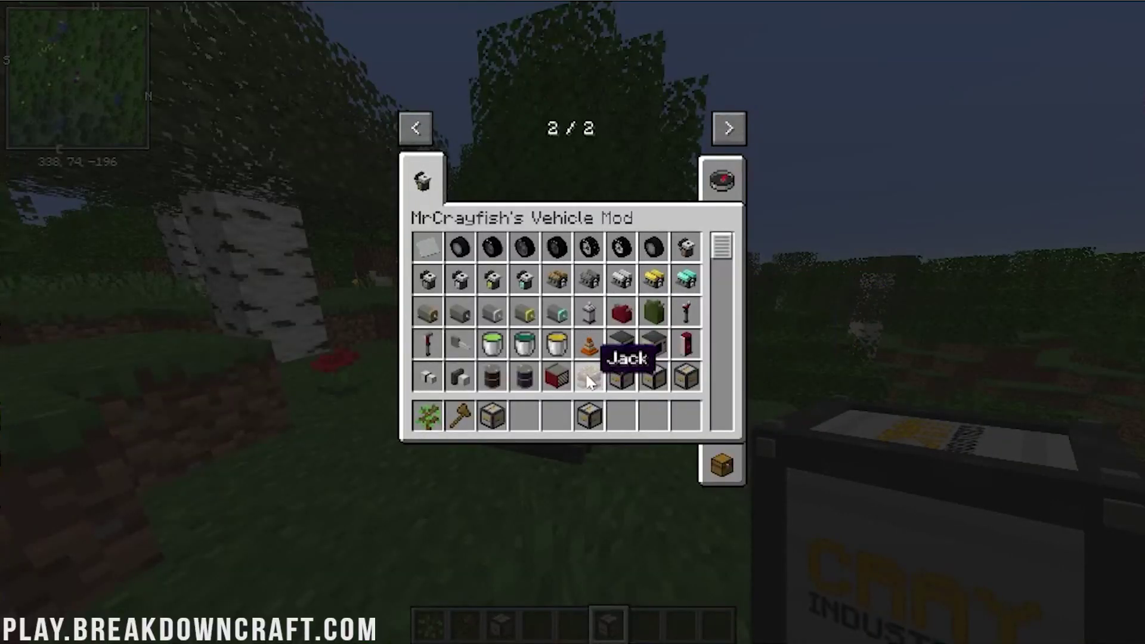
pyautogui.scroll(-3, 668, 375)
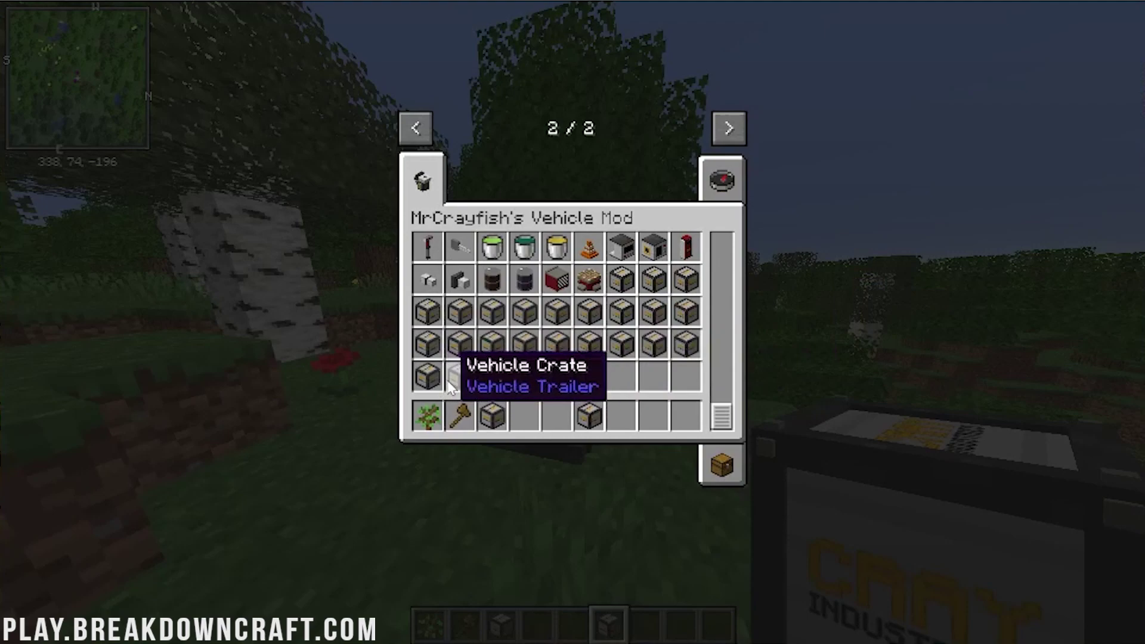
pyautogui.click(427, 376)
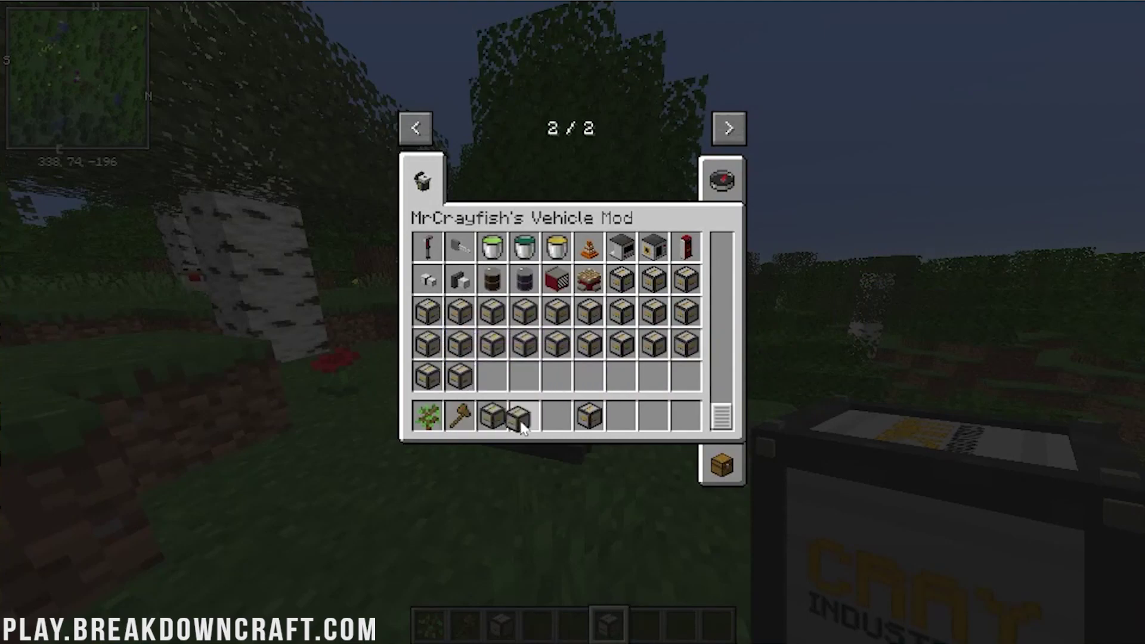
pyautogui.click(525, 415)
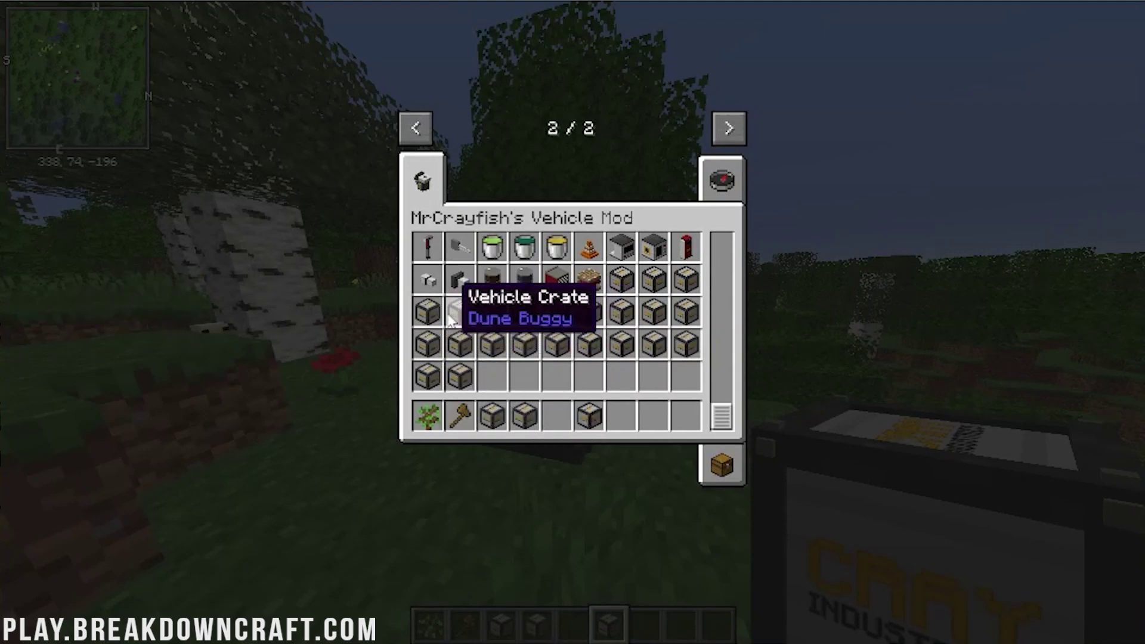
pyautogui.click(457, 312)
pyautogui.click(655, 415)
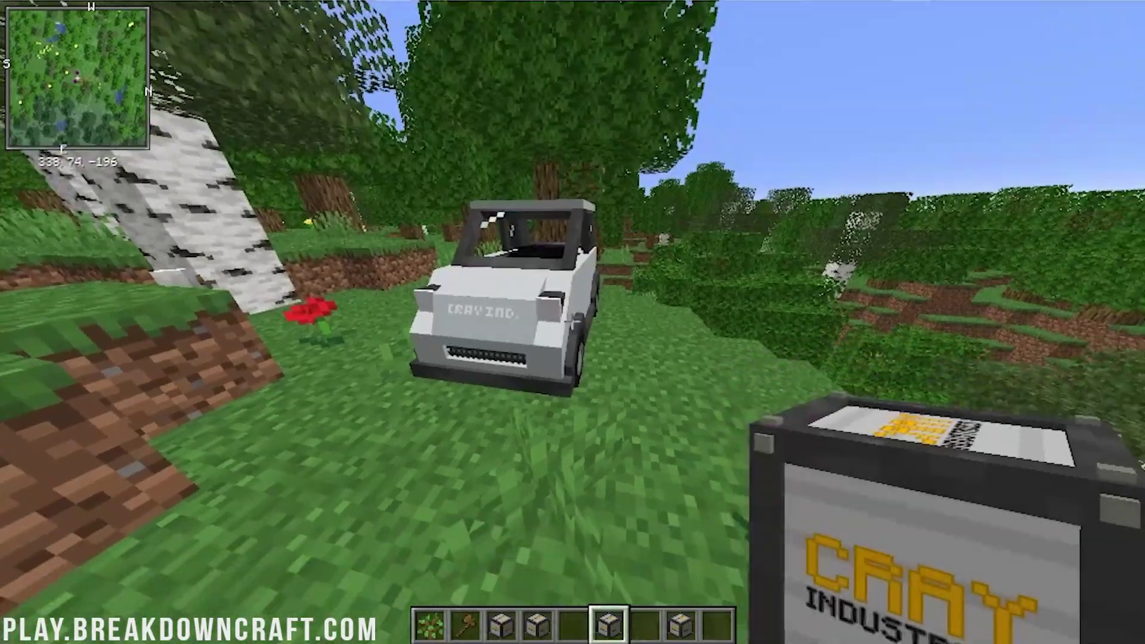
# - Place the vehicle crate from the fourth hotbar slot on the grass near the car to unpack it
pyautogui.press('4')
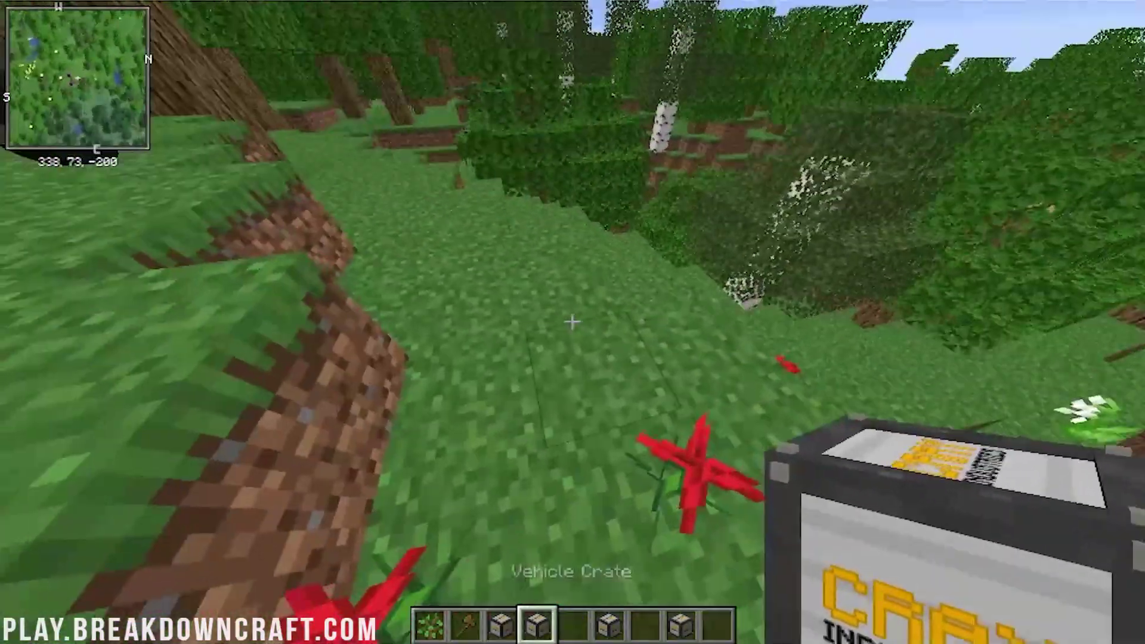
pyautogui.rightClick(572, 322)
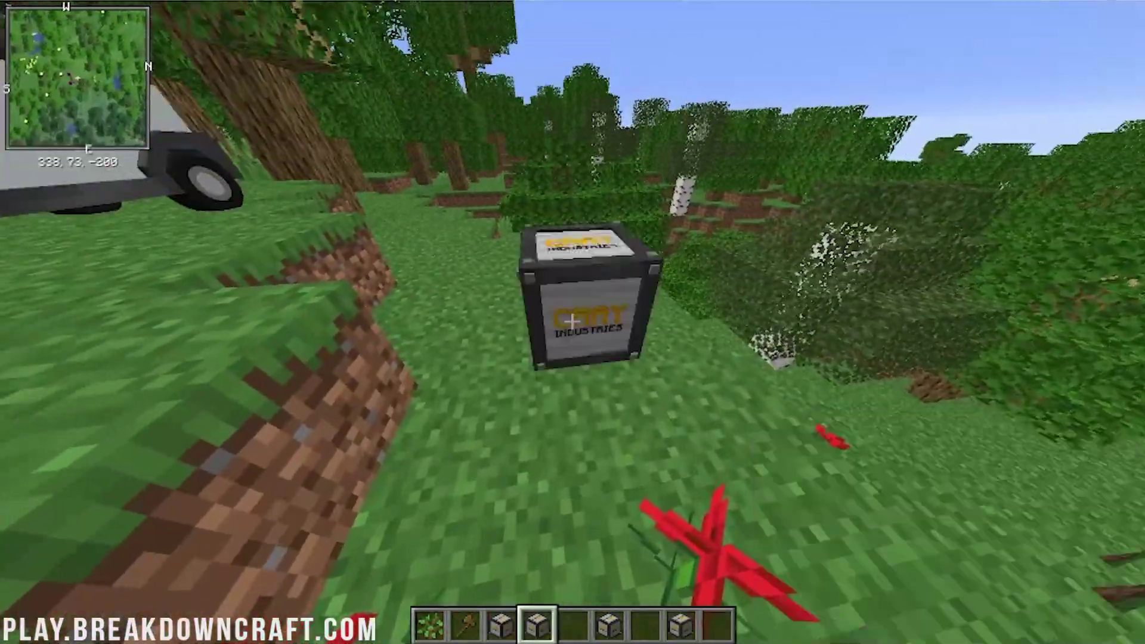
pyautogui.press('5')
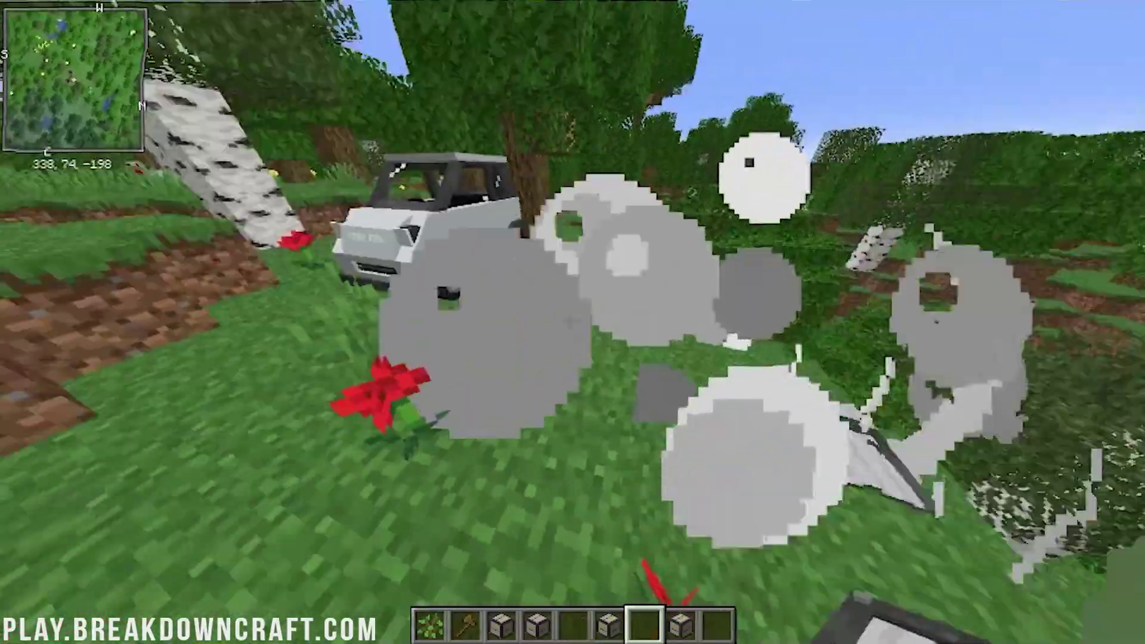
# - Place the Dune Buggy crate from the eighth hotbar slot on the grass and approach the unpacked buggy empty-handed
pyautogui.press('6')
pyautogui.press('e')
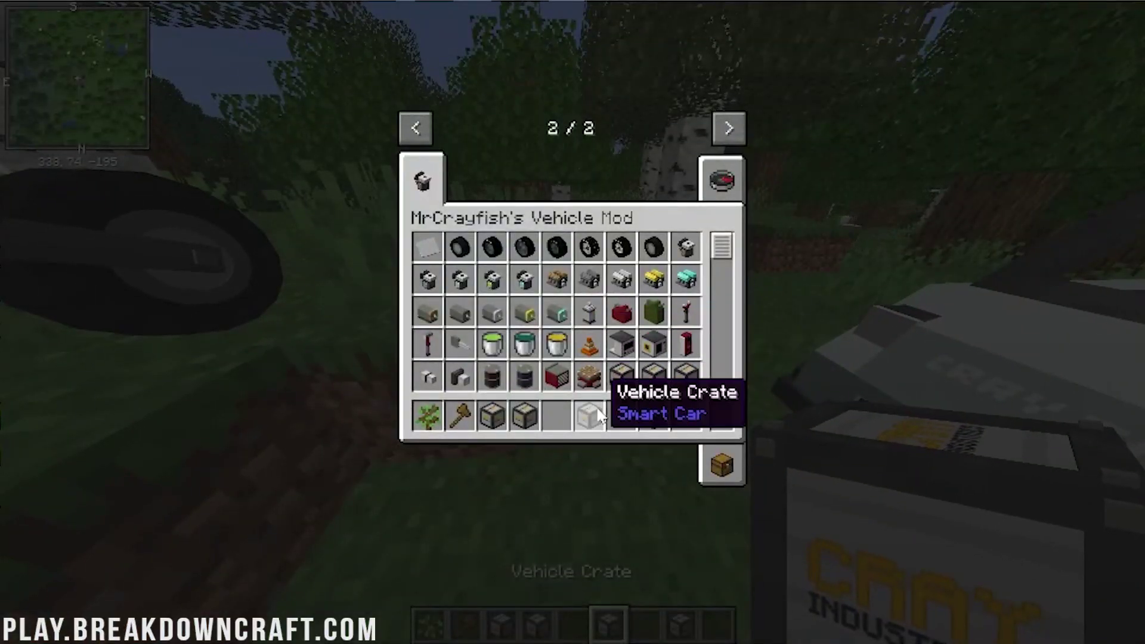
pyautogui.press('e')
pyautogui.press('8')
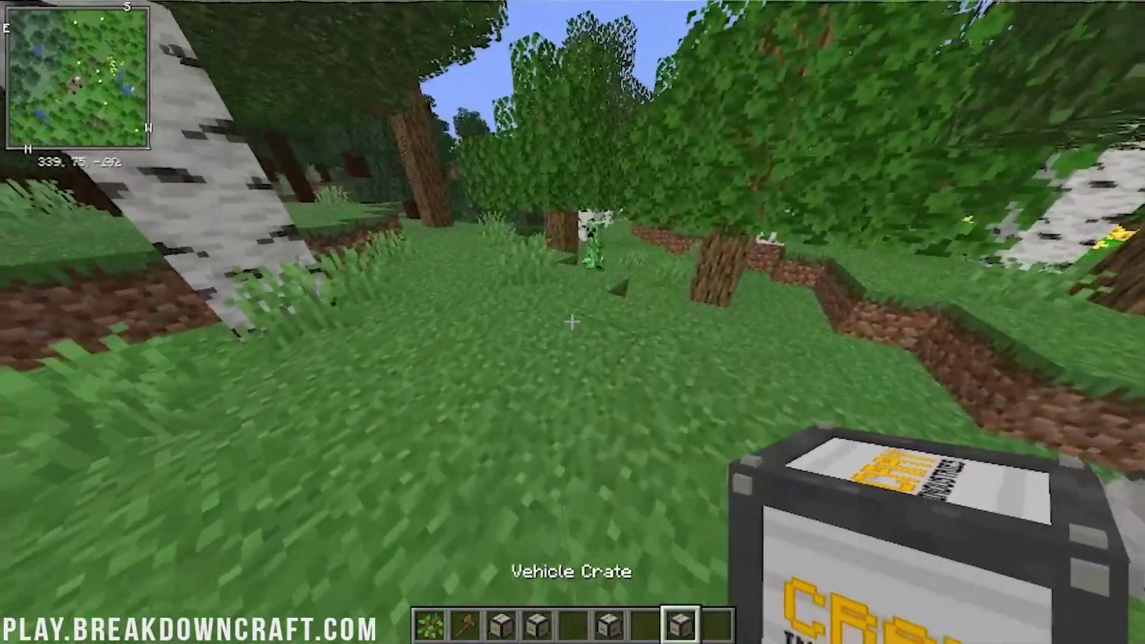
pyautogui.rightClick(572, 322)
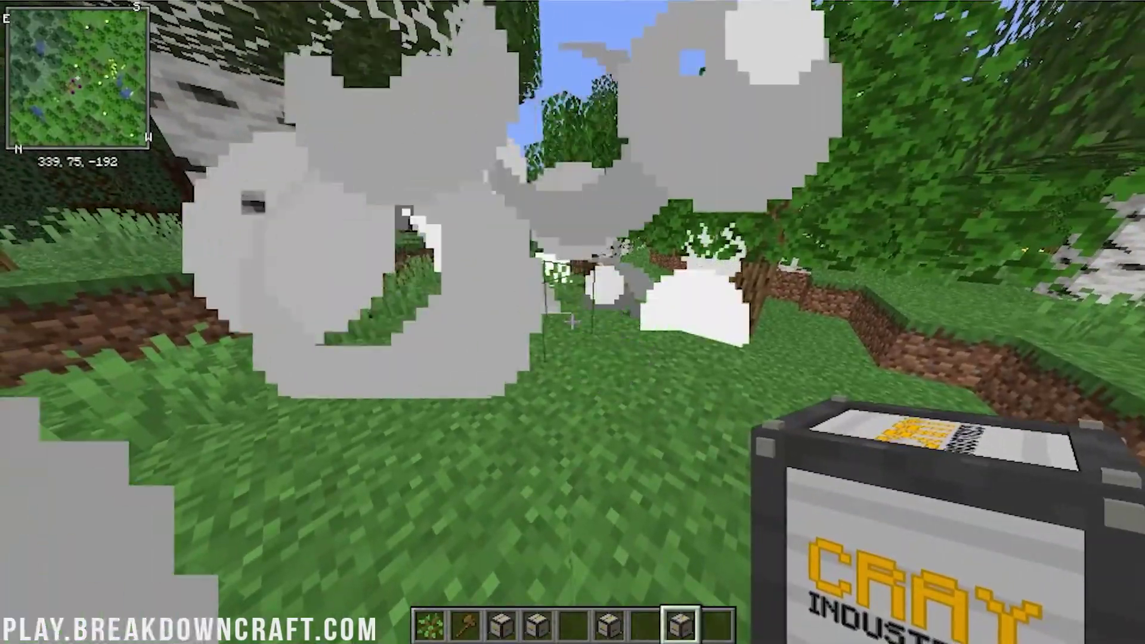
pyautogui.press('5')
pyautogui.press('w')
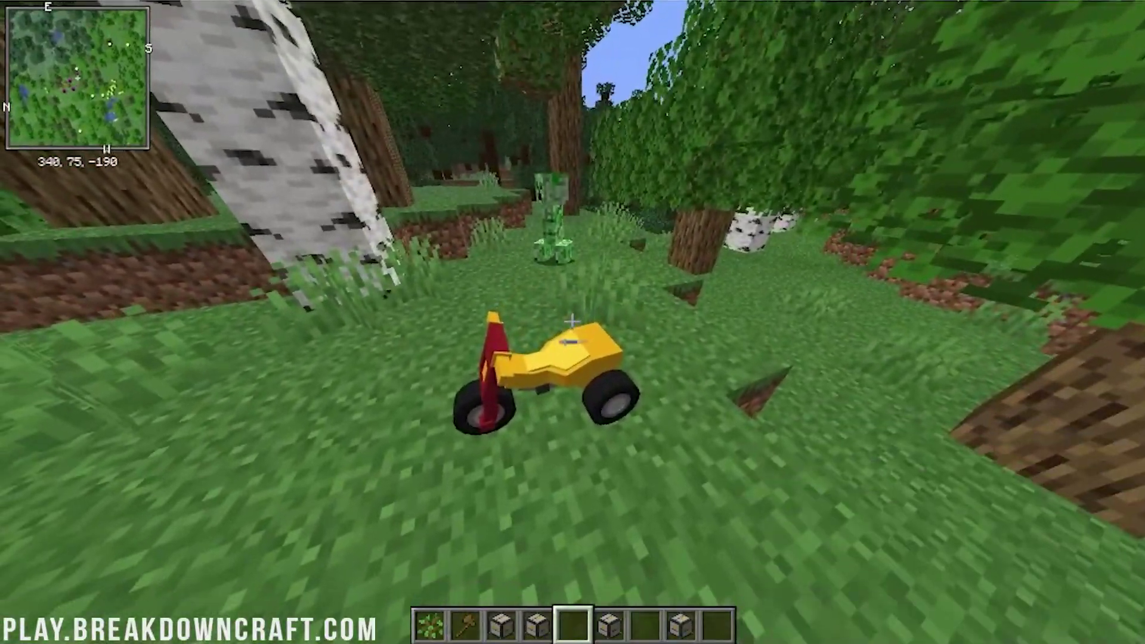
# - Mount the yellow dune buggy and drive it forward in third-person view
pyautogui.rightClick(573, 322)
pyautogui.press('F5')
pyautogui.press('w')
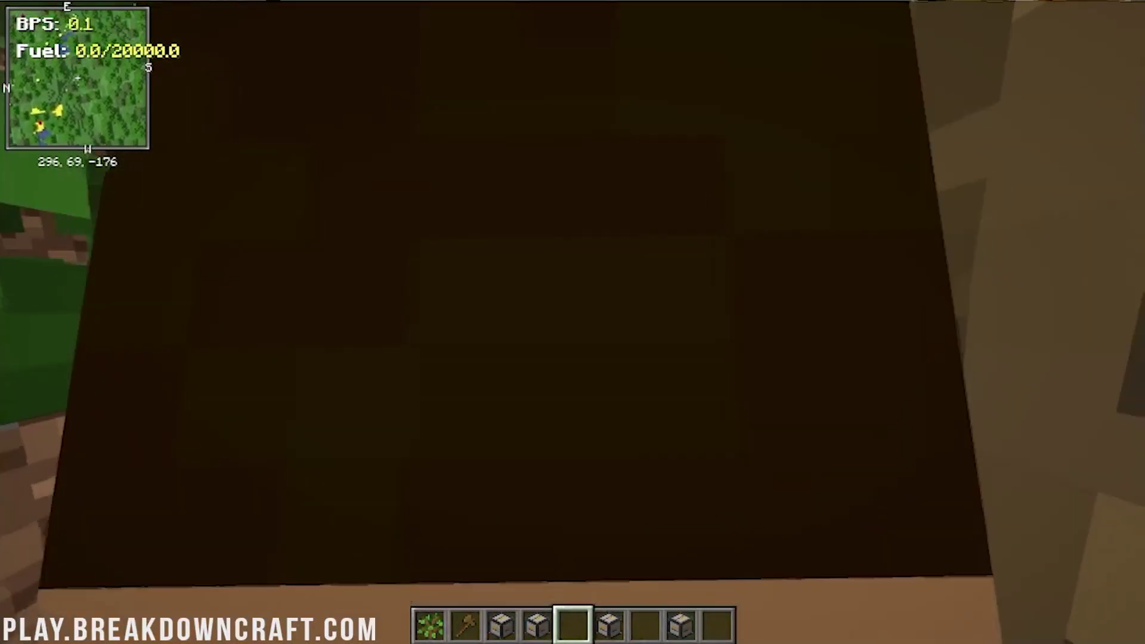
# - Move away from the vehicle at the tree trunk, cross the forest and fly forward above the treetops
pyautogui.press('w')
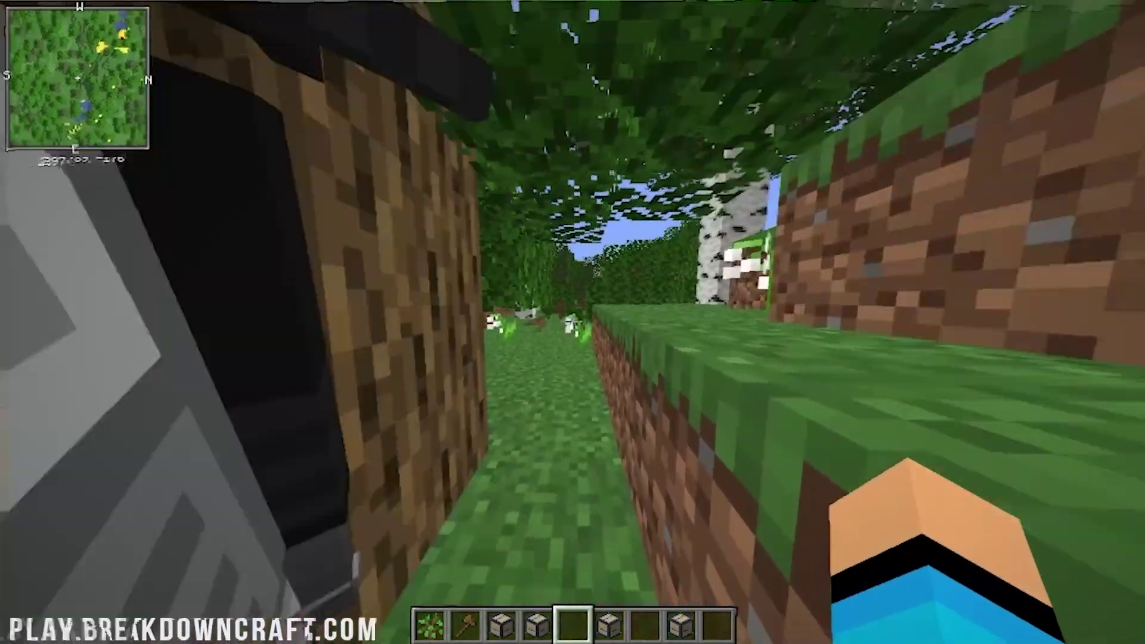
pyautogui.press('w')
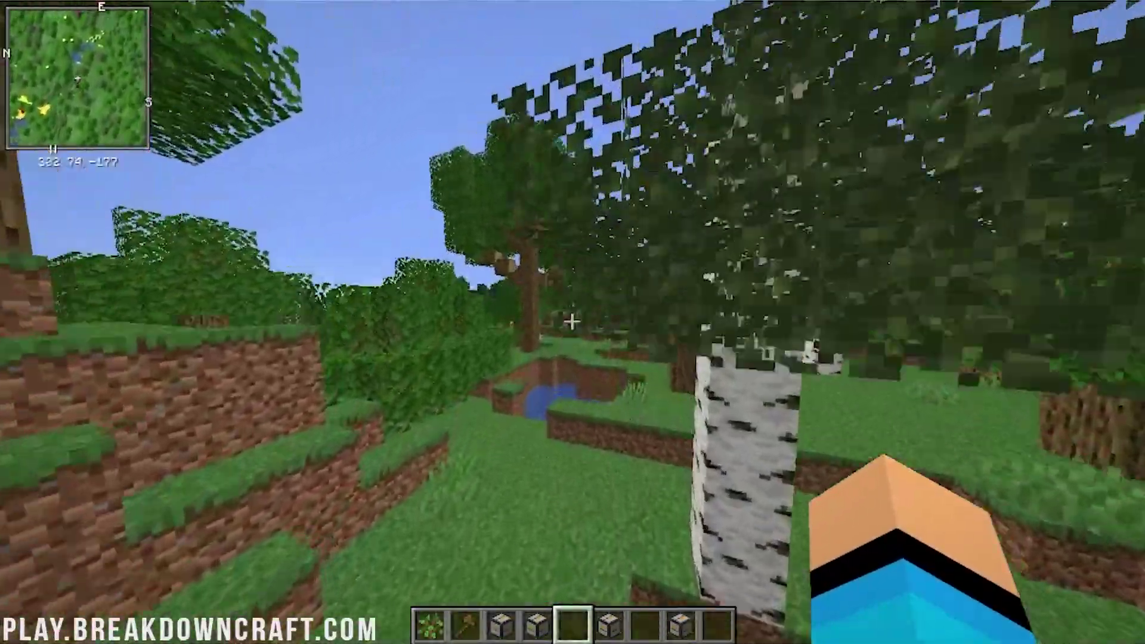
pyautogui.press('w')
pyautogui.press('space')
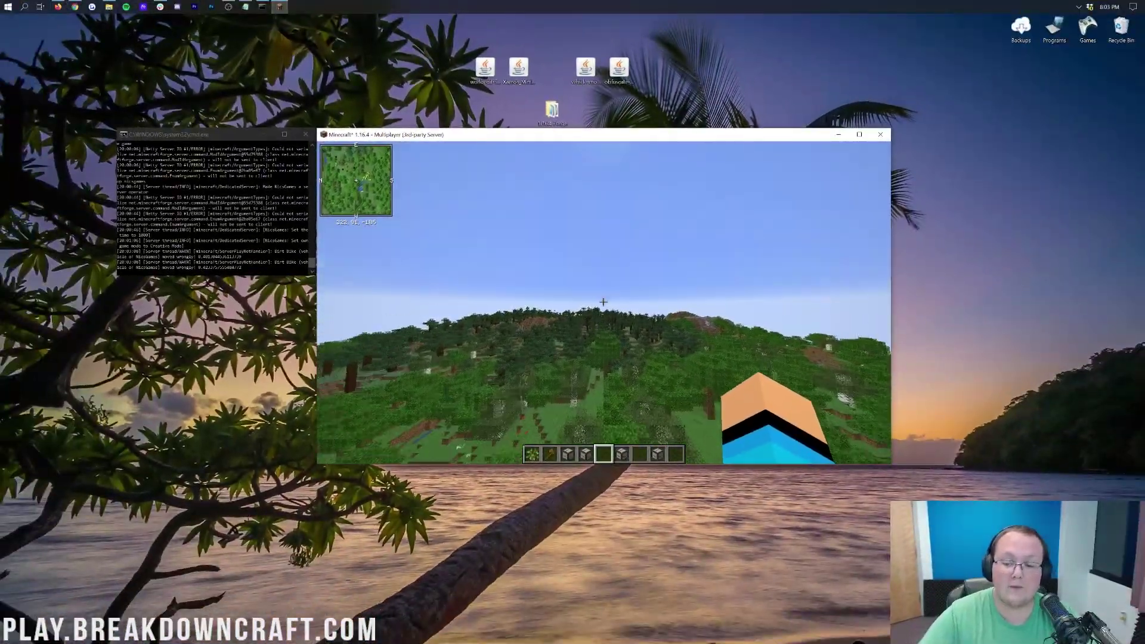
pyautogui.press('w')
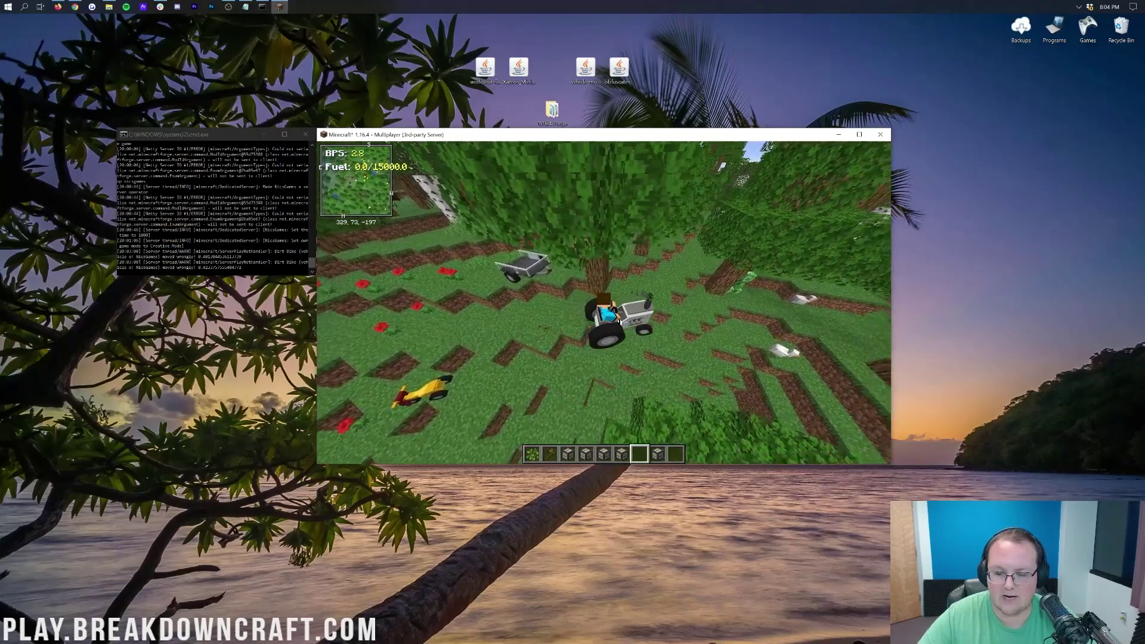
# - Steer the tractor around the clearing by the vehicle trailer, and switch back to first-person view
pyautogui.press('d')
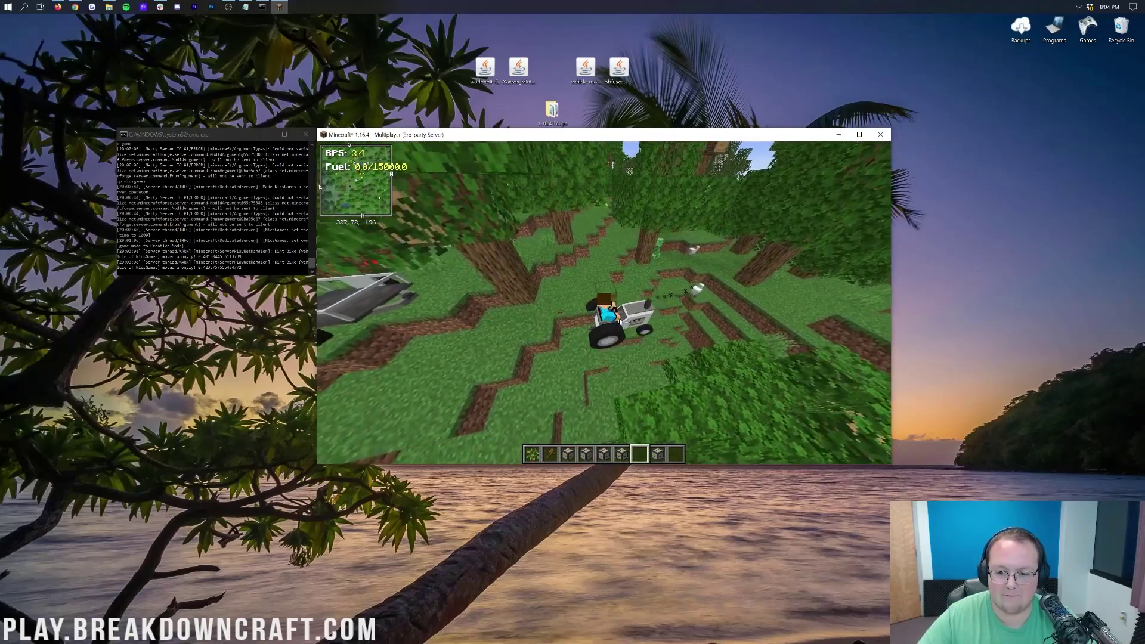
pyautogui.press('d')
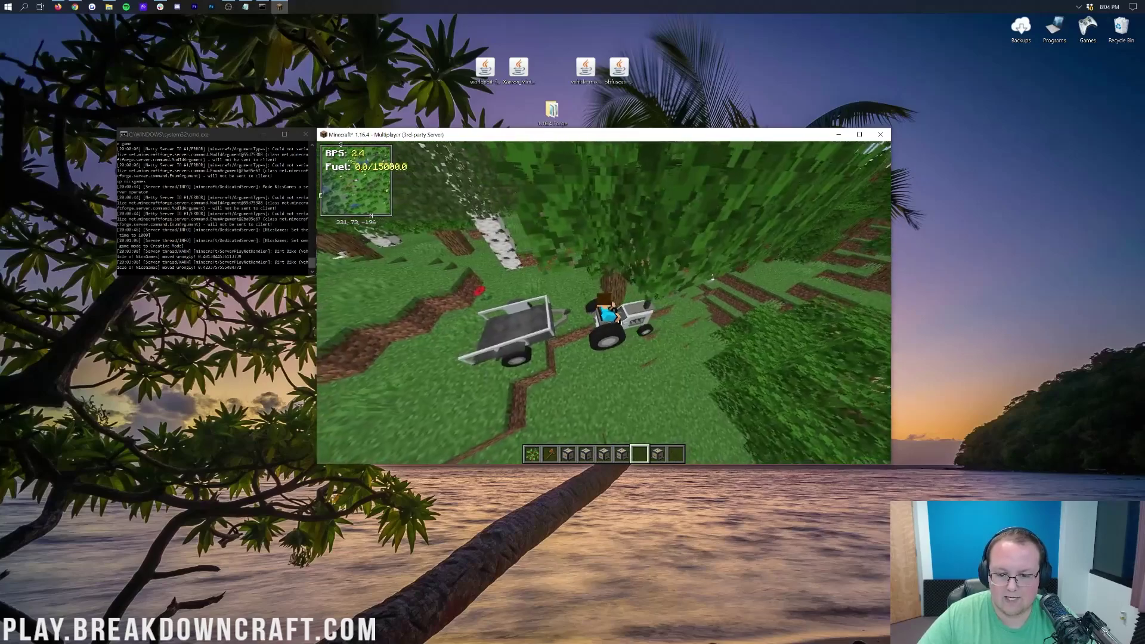
pyautogui.press('d')
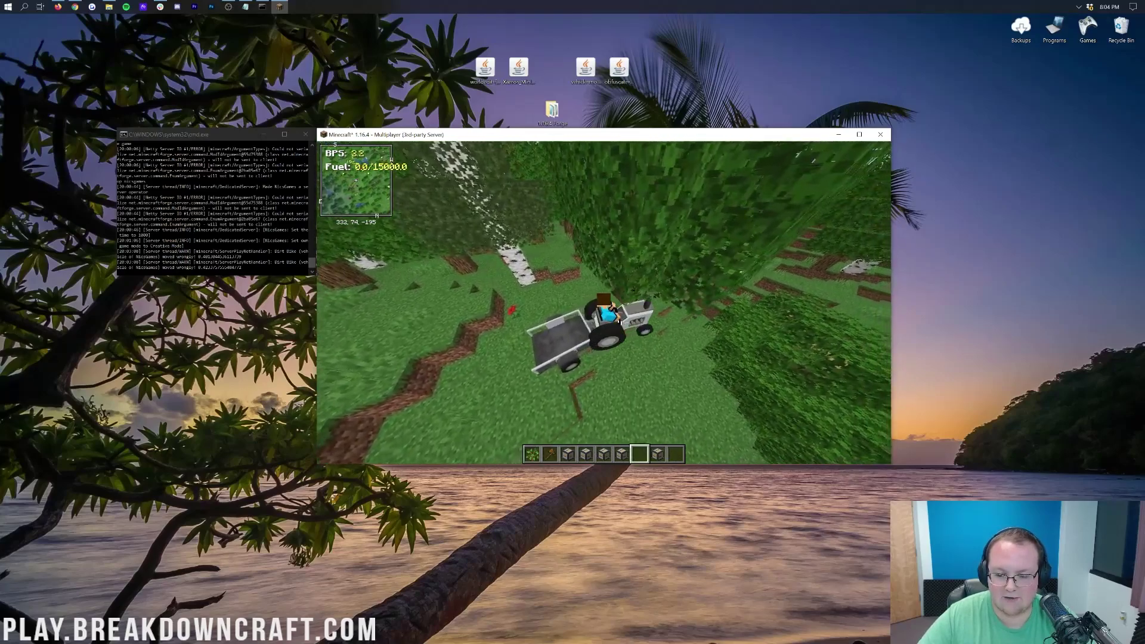
pyautogui.press('d')
pyautogui.press('F5')
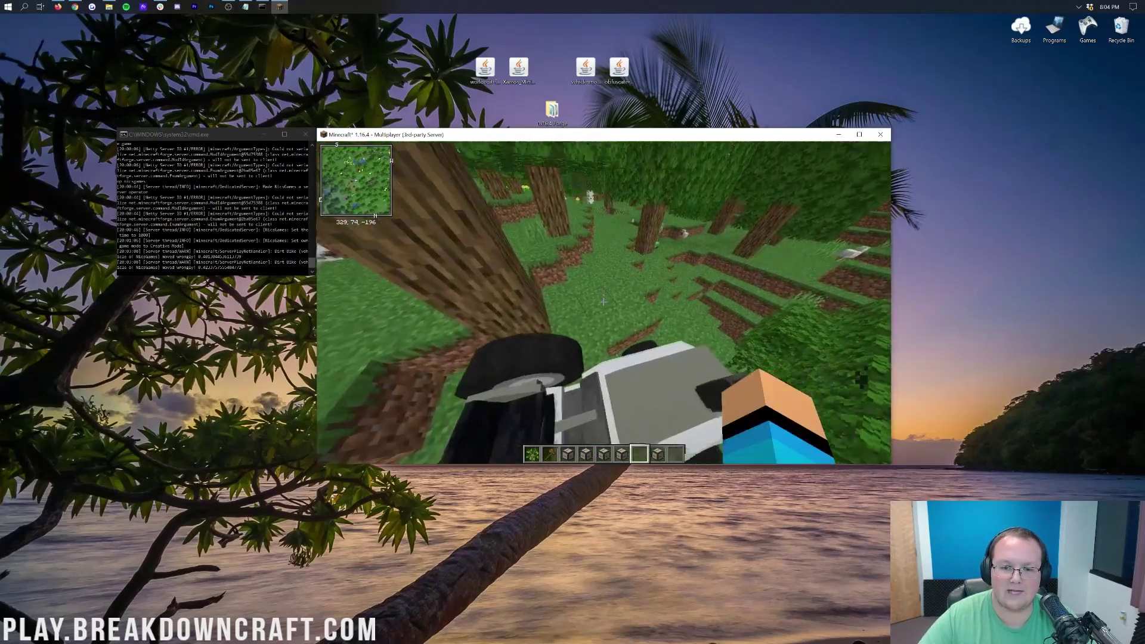
# - Get off the tractor, walk across the clearing and disconnect from the server
pyautogui.press('shift')
pyautogui.press('w')
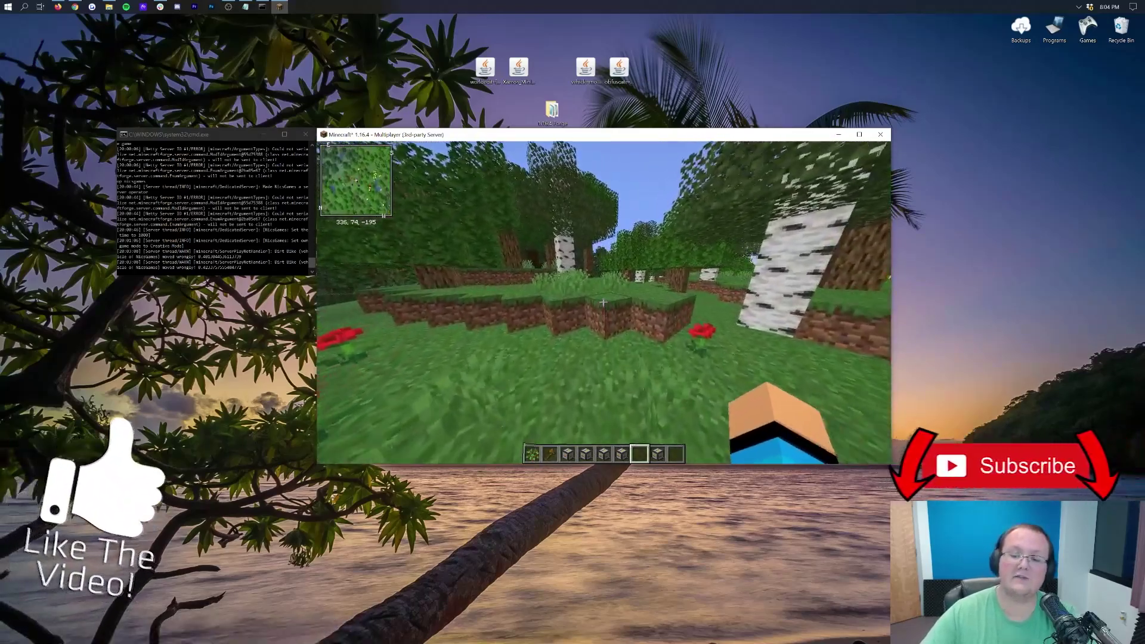
pyautogui.press('w')
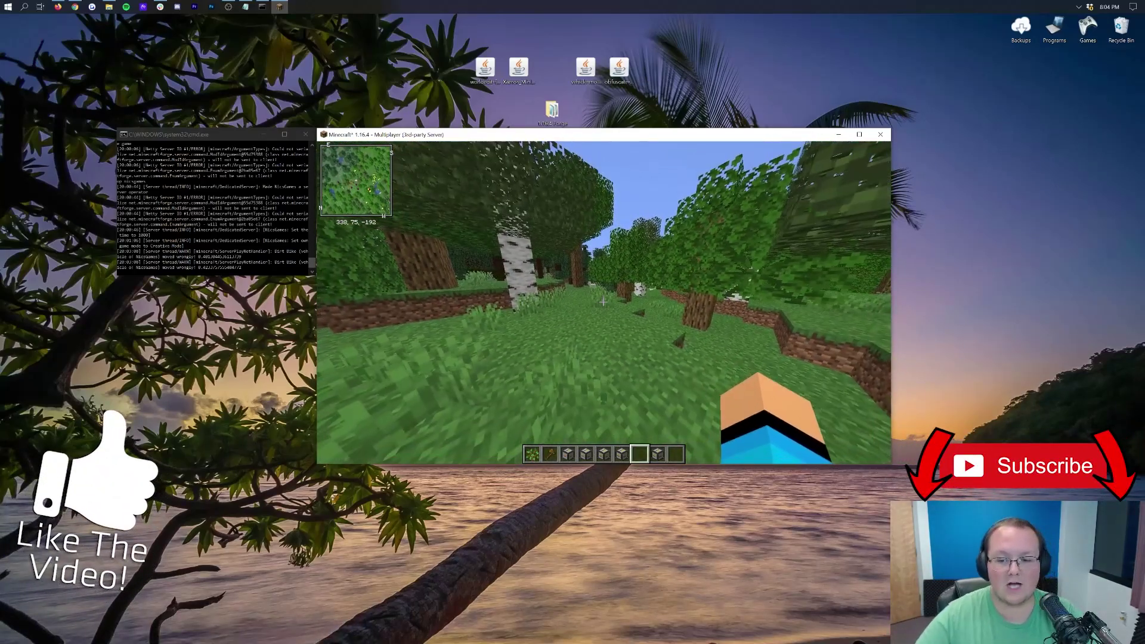
pyautogui.press('Escape')
pyautogui.click(602, 325)
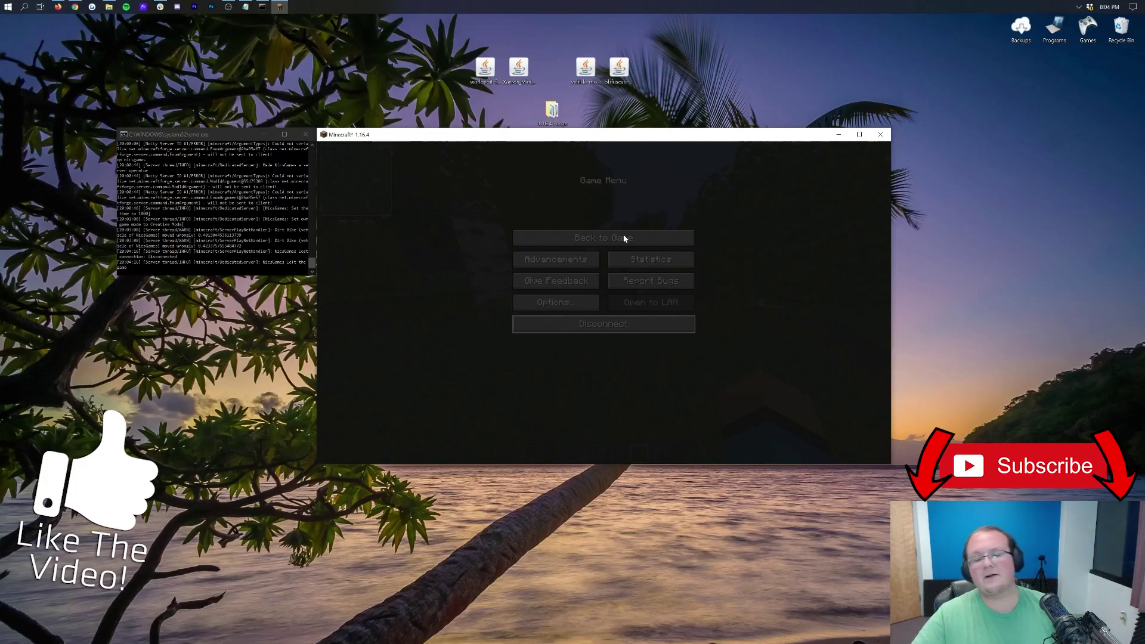